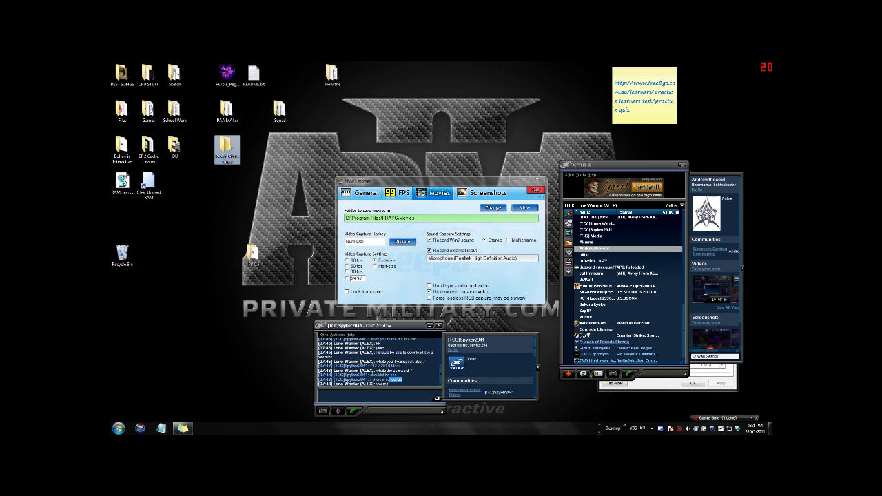
# Move the FRAPS window aside and place the How the folder beside README.txt
pyautogui.moveTo(386, 180); pyautogui.dragTo(422, 131)
pyautogui.moveTo(333, 74); pyautogui.dragTo(279, 75)
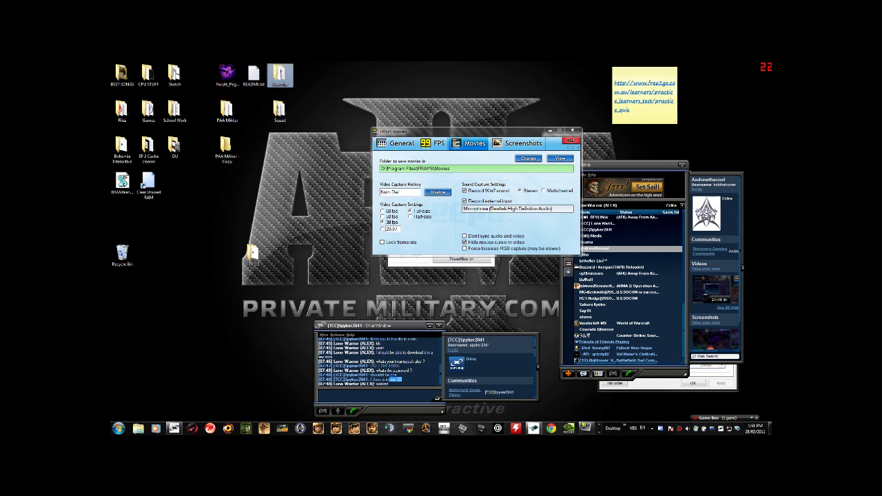
# Open the How the folder and browse its contents: sample, squad.dtd, squad.xsl, texView.exe
pyautogui.press('Return')
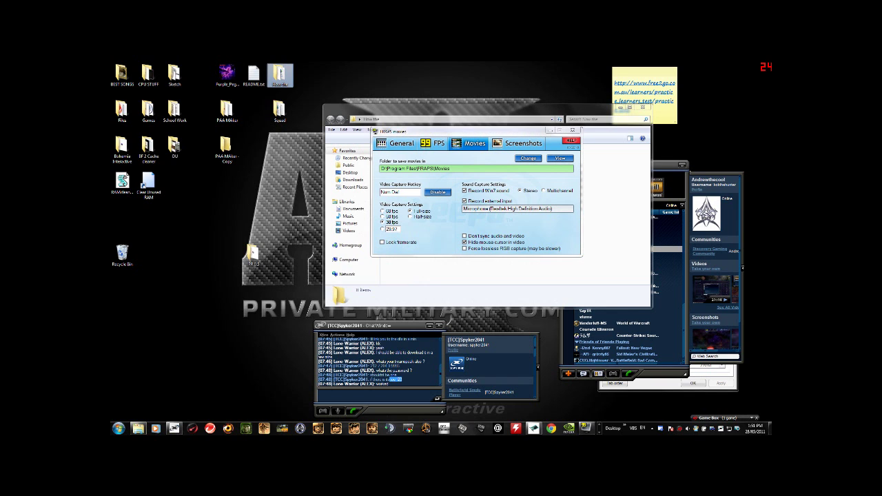
pyautogui.click(550, 130)
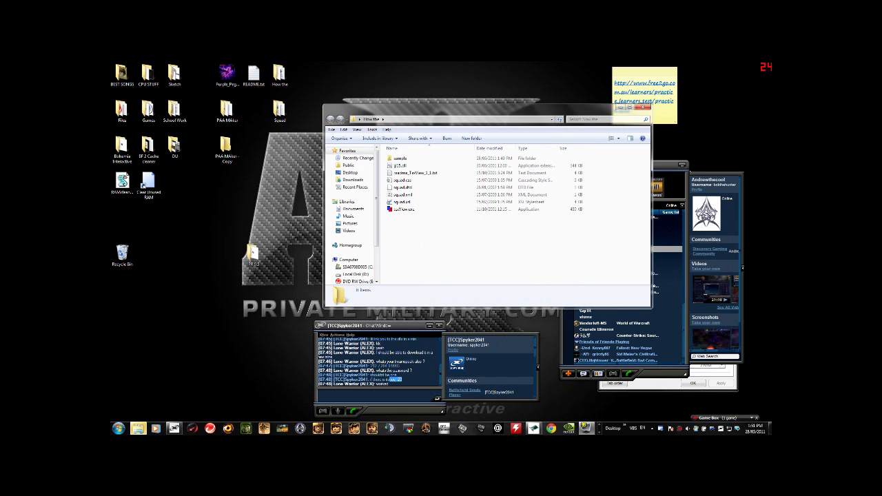
pyautogui.moveTo(448, 114); pyautogui.dragTo(432, 87)
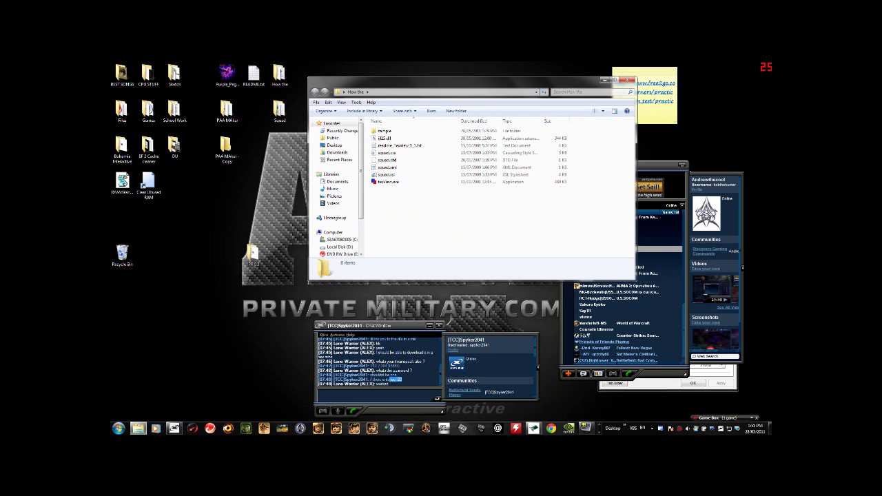
pyautogui.click(384, 130)
pyautogui.click(386, 160)
pyautogui.click(386, 174)
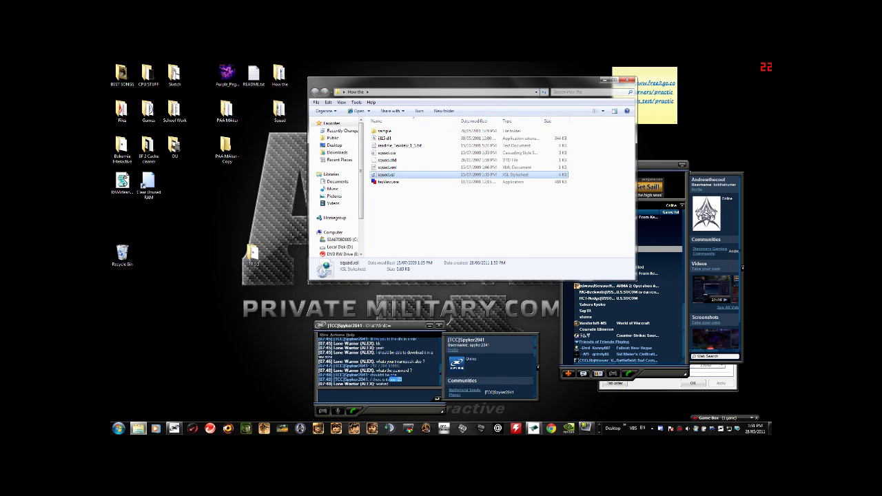
pyautogui.click(226, 148)
pyautogui.click(387, 182)
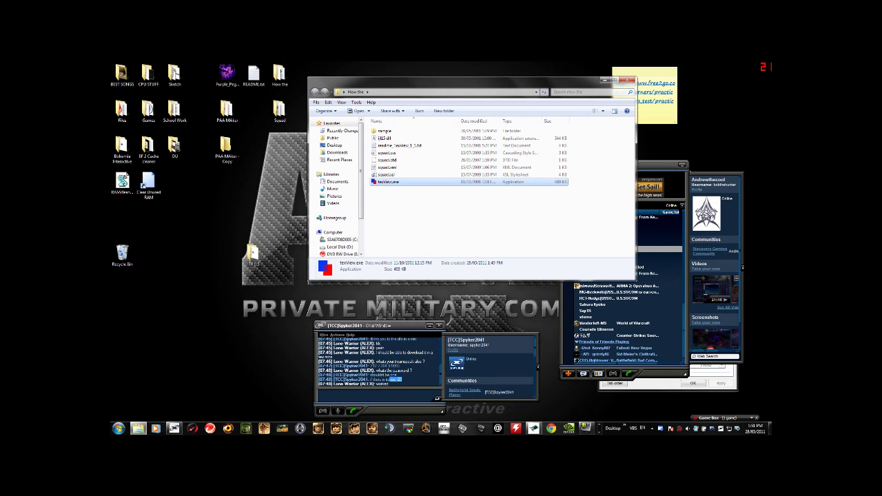
pyautogui.moveTo(398, 196); pyautogui.dragTo(414, 233)
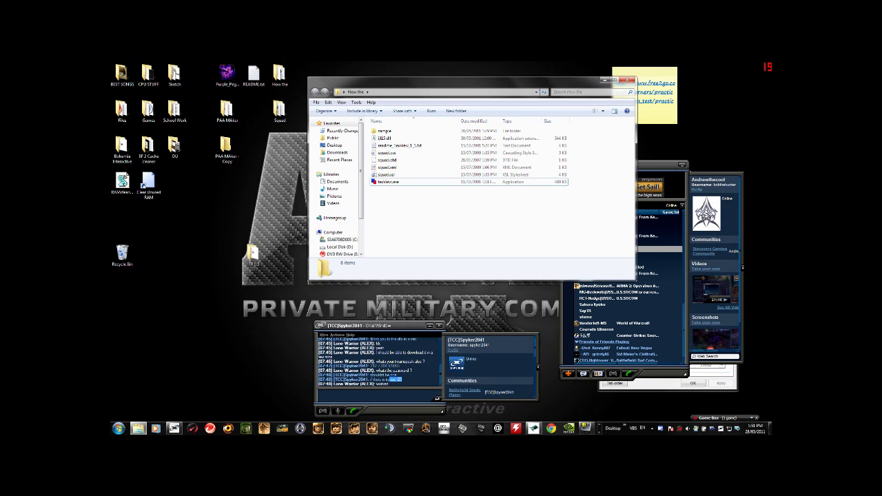
# Review the four squad files, then open squad.xml
pyautogui.click(388, 152)
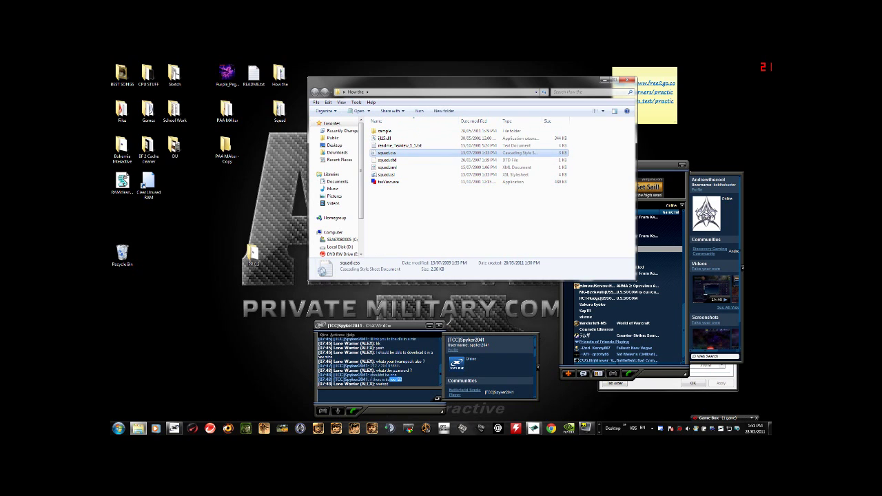
pyautogui.keyDown('shift'); pyautogui.click(386, 175); pyautogui.keyUp('shift')
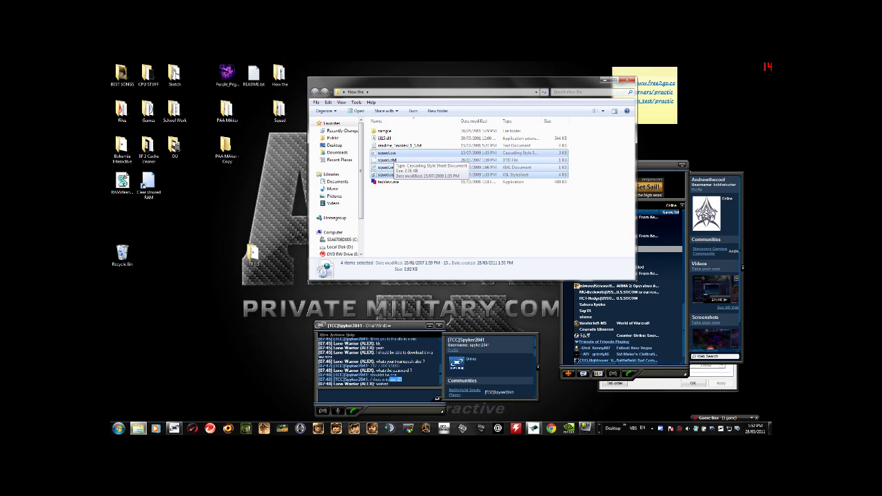
pyautogui.click(413, 168)
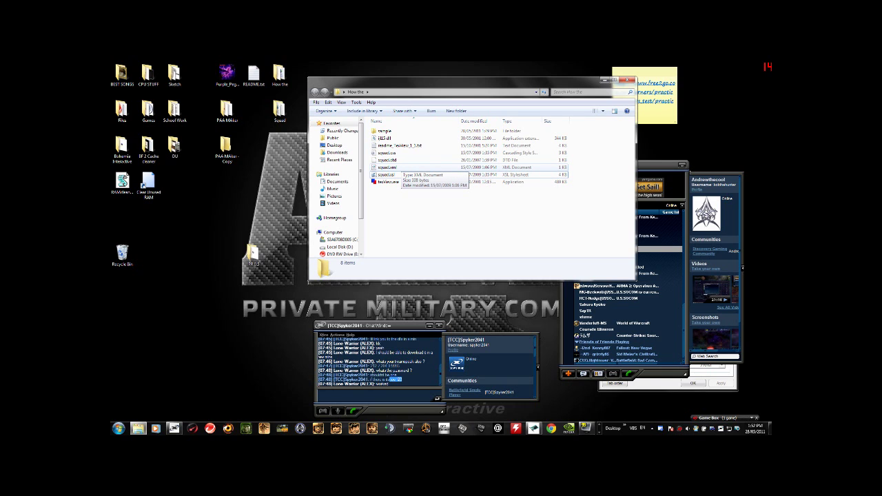
pyautogui.click(390, 168)
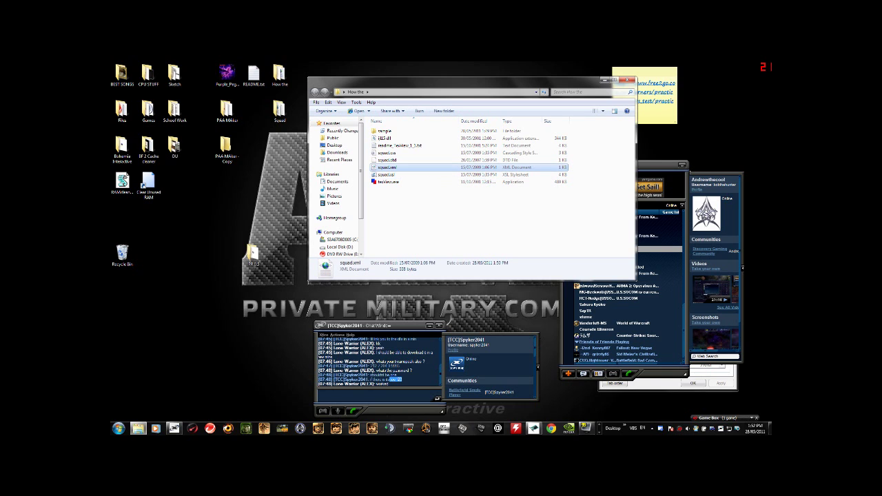
pyautogui.press('Return')
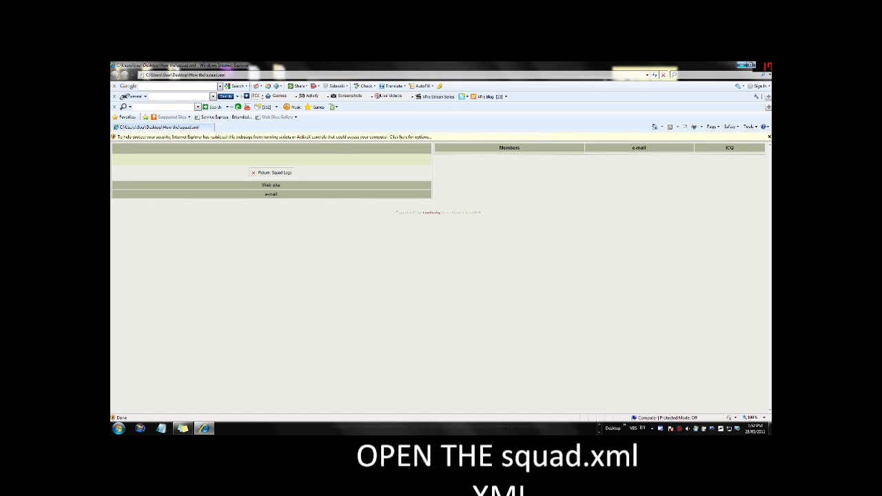
# Minimize the Internet Explorer preview of squad.xml
pyautogui.click(740, 65)
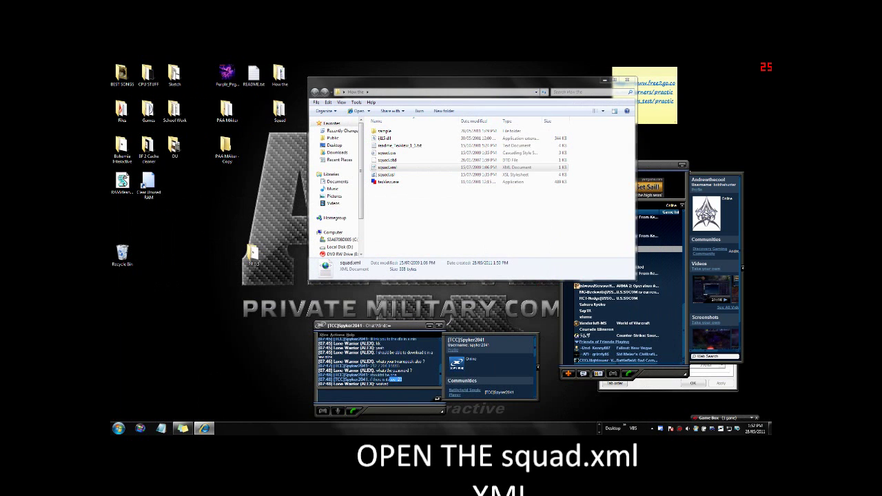
# Open squad.xml with Notepad and maximize the Notepad window
pyautogui.click(387, 168)
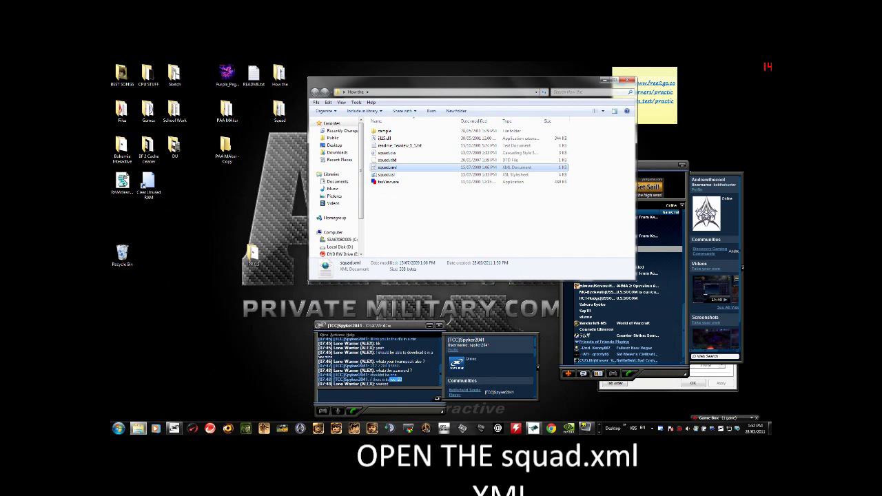
pyautogui.rightClick(393, 168)
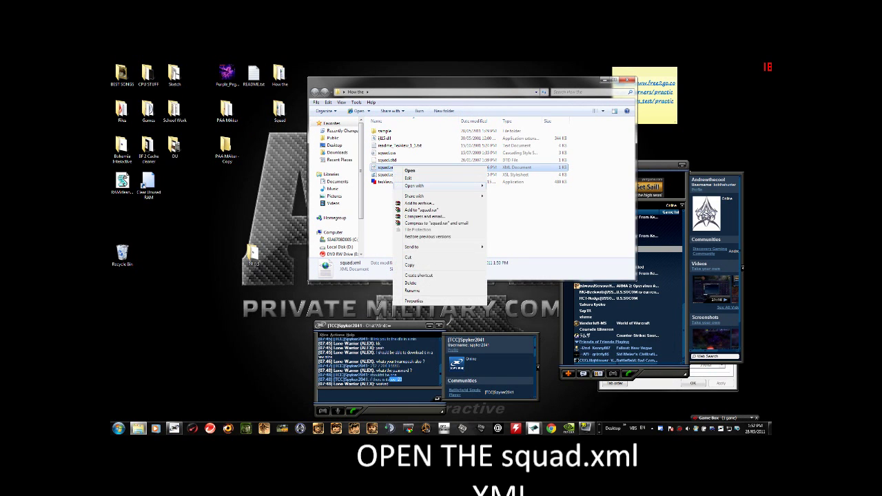
pyautogui.moveTo(441, 186)
pyautogui.click(507, 193)
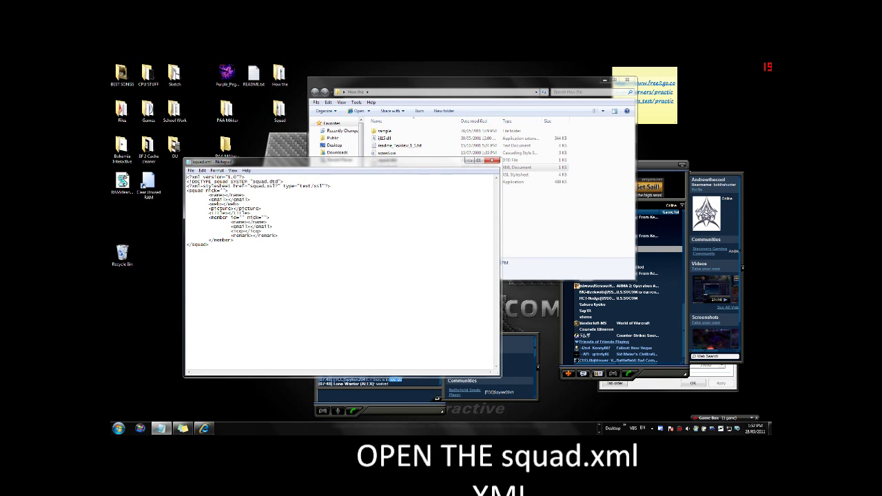
pyautogui.press('super')
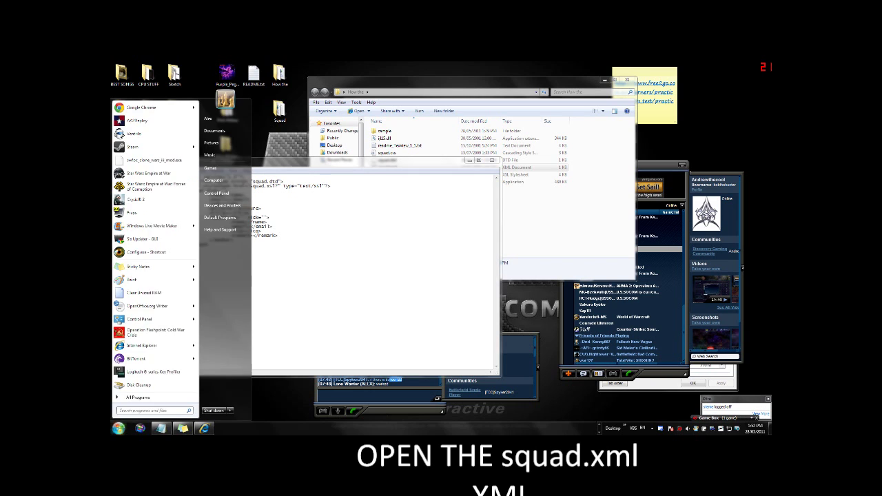
pyautogui.press('Escape')
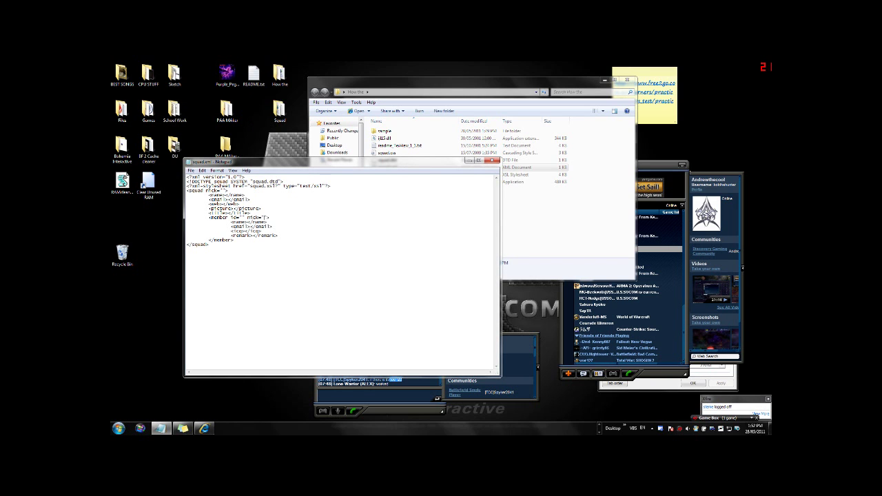
pyautogui.click(479, 160)
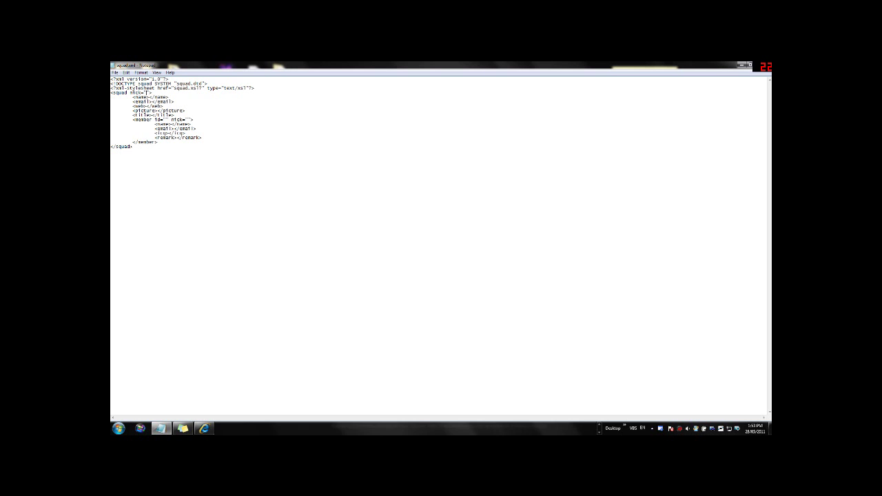
# Type the squad nick into the nick attribute and snap Notepad to the left half
pyautogui.write('HTMD')
pyautogui.press('BackSpace')
pyautogui.press('BackSpace')
pyautogui.write('MTHOI')
pyautogui.press('super+Left')
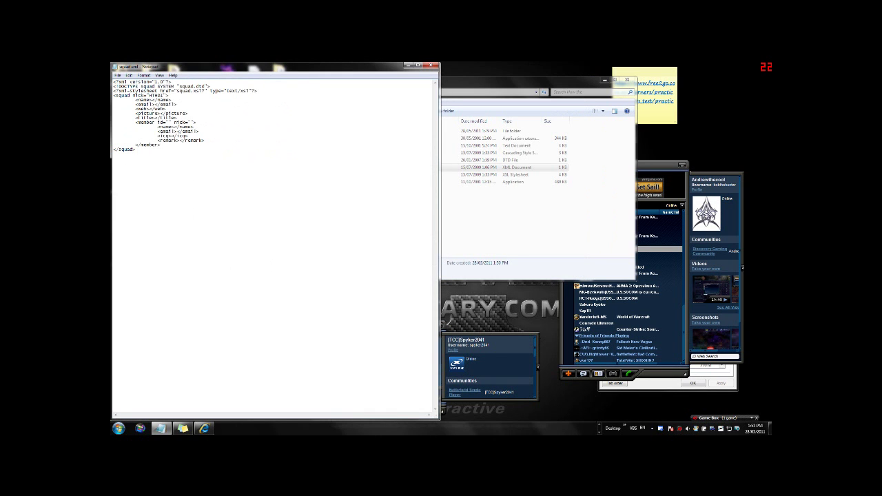
pyautogui.hotkey('alt', 'Tab')
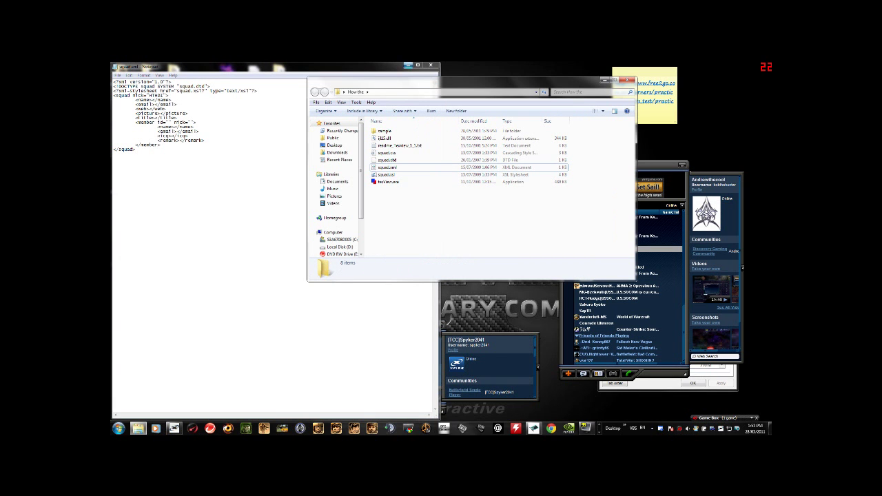
# Restore Notepad to a floating window and open the Squad folder from the desktop
pyautogui.moveTo(207, 66); pyautogui.dragTo(216, 147)
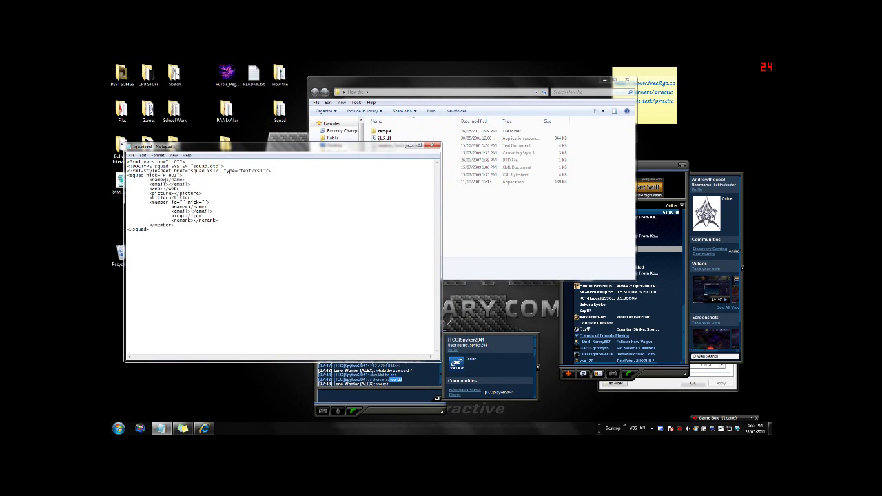
pyautogui.click(279, 74)
pyautogui.click(279, 110)
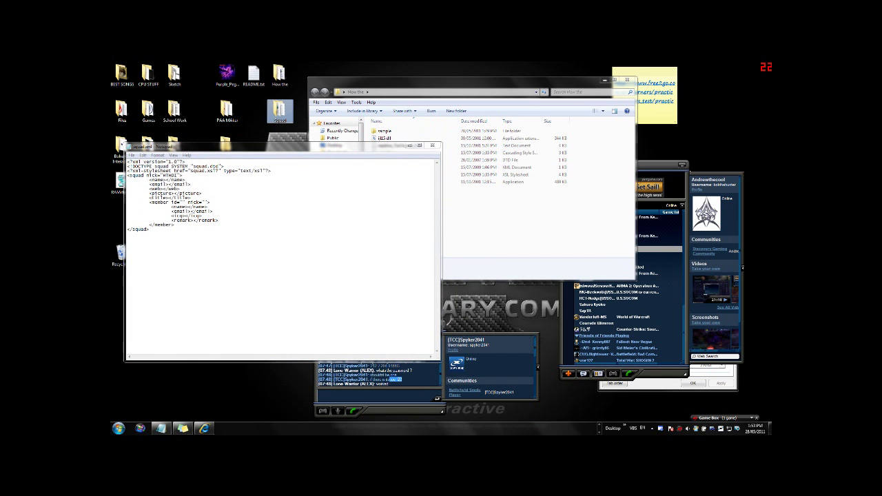
pyautogui.click(279, 75)
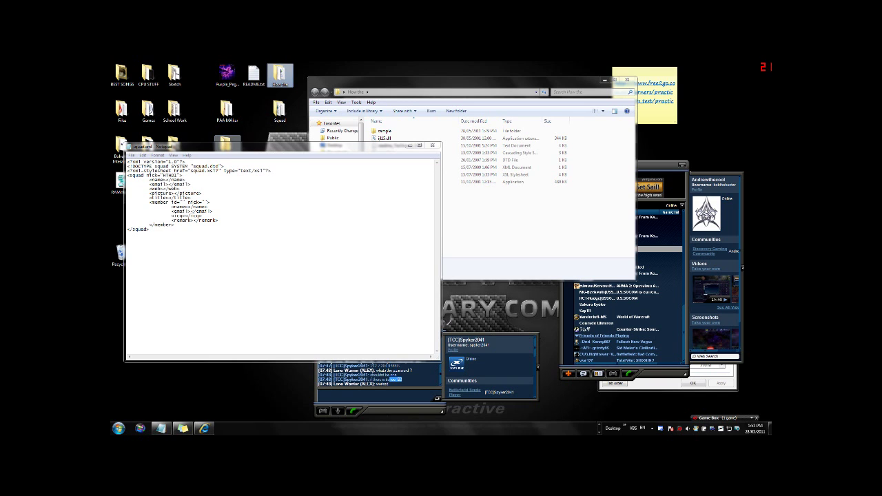
pyautogui.hotkey('ctrl', 'v')
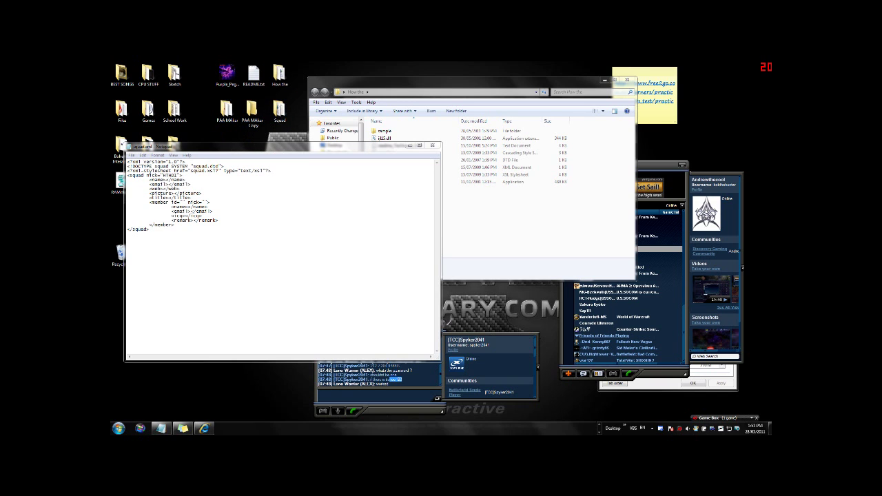
pyautogui.press('Return')
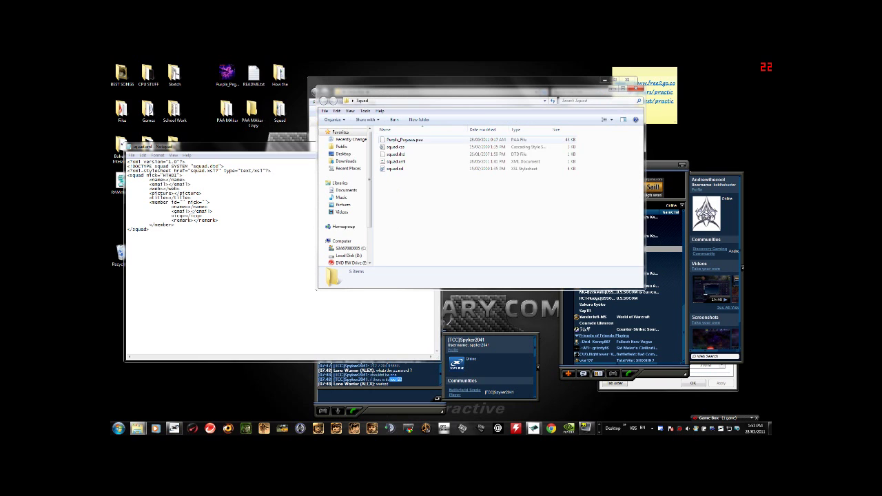
# Open the Squad folder's squad.xml in Notepad
pyautogui.click(394, 146)
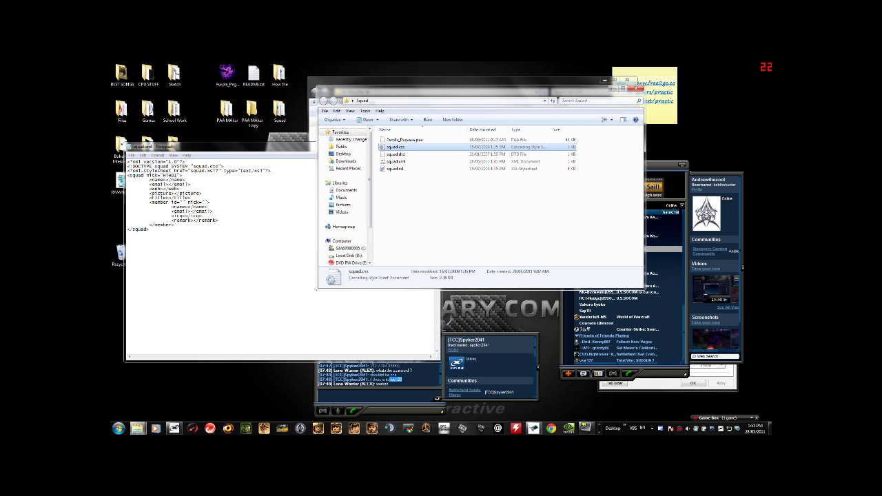
pyautogui.click(395, 161)
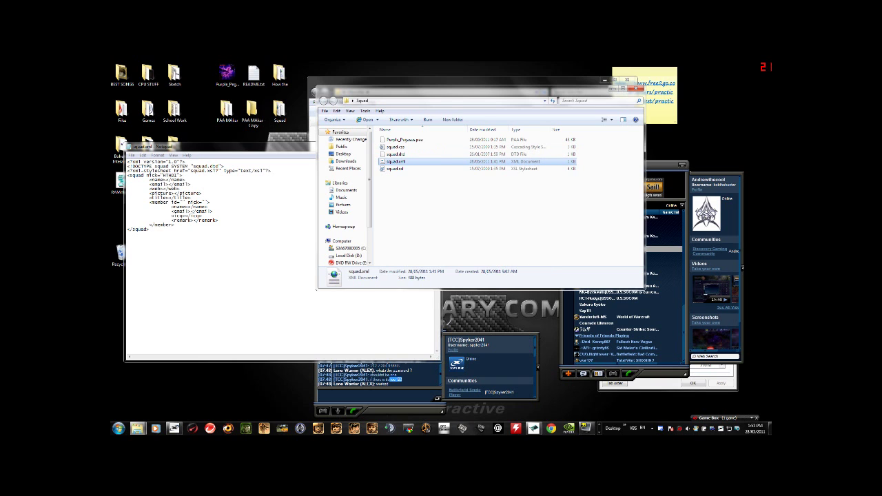
pyautogui.rightClick(403, 162)
pyautogui.moveTo(425, 181)
pyautogui.click(527, 196)
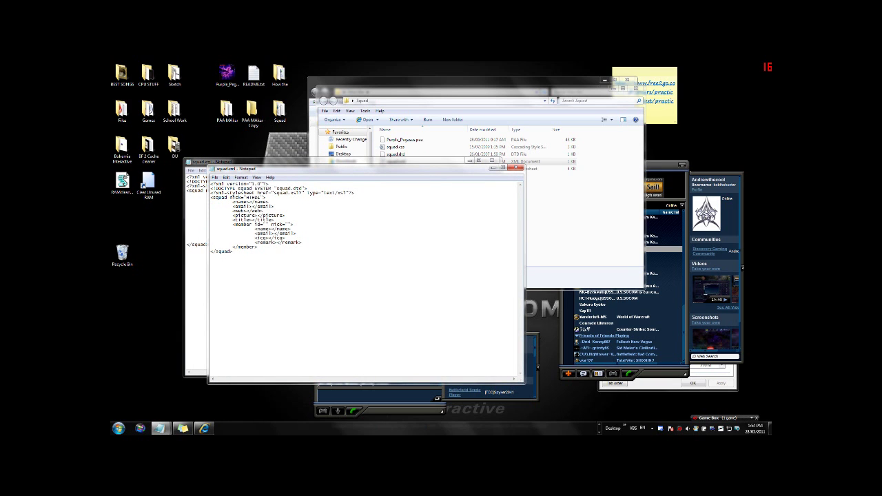
# Enter Hawk_The_Hell_Fox as the squad name in the <name> element
pyautogui.write('Hawk')
pyautogui.press('BackSpace')
pyautogui.press('BackSpace')
pyautogui.press('BackSpace')
pyautogui.write('awk')
pyautogui.write('_The')
pyautogui.write('_Hell')
pyautogui.write('_Fox')
pyautogui.write('_T')
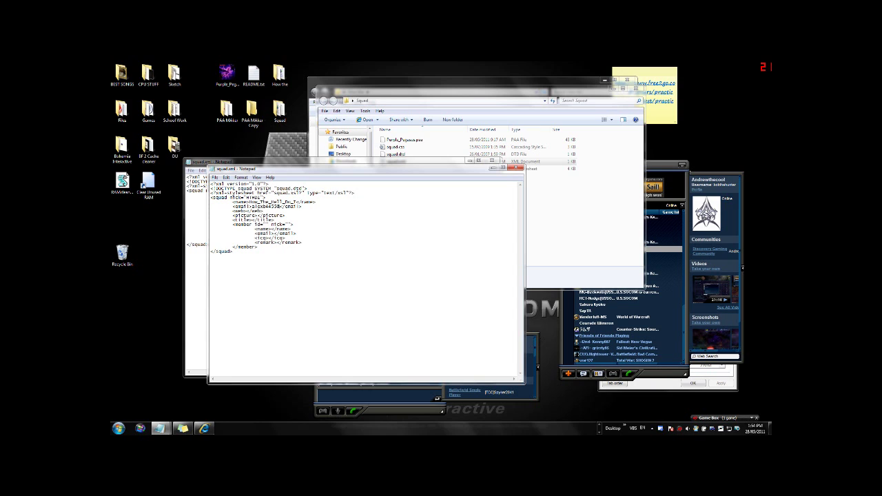
# Set the squad title to HTMOD and the member nick to Lone_warrior
pyautogui.moveTo(309, 171); pyautogui.dragTo(288, 188)
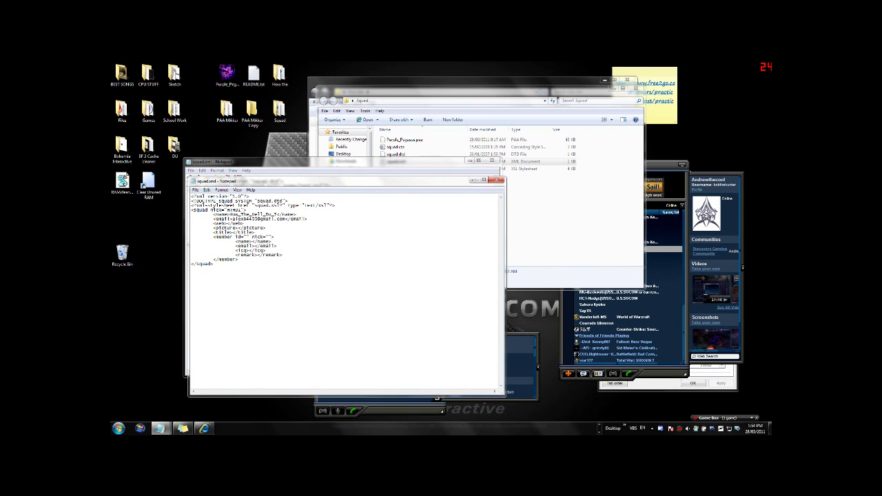
pyautogui.write('HTMOD')
pyautogui.write('Long')
pyautogui.press('BackSpace')
pyautogui.press('BackSpace')
pyautogui.press('BackSpace')
pyautogui.press('BackSpace')
pyautogui.write('L')
pyautogui.write('one_')
pyautogui.write('warrior')
# Fill in the member's player id, name, e-mail and remark 'How the hell and what the hell'
pyautogui.write('7')
pyautogui.write('7')
pyautogui.press('BackSpace')
pyautogui.write('000000')
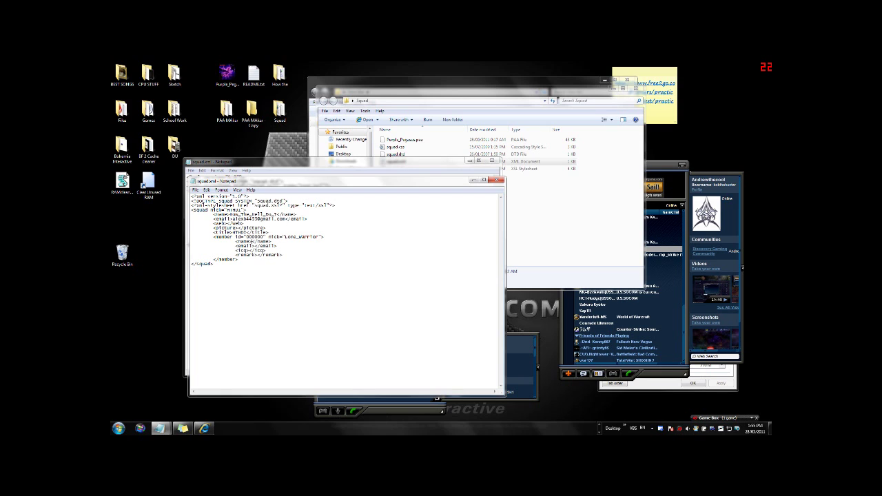
pyautogui.write('Alex')
pyautogui.write('How the hell')
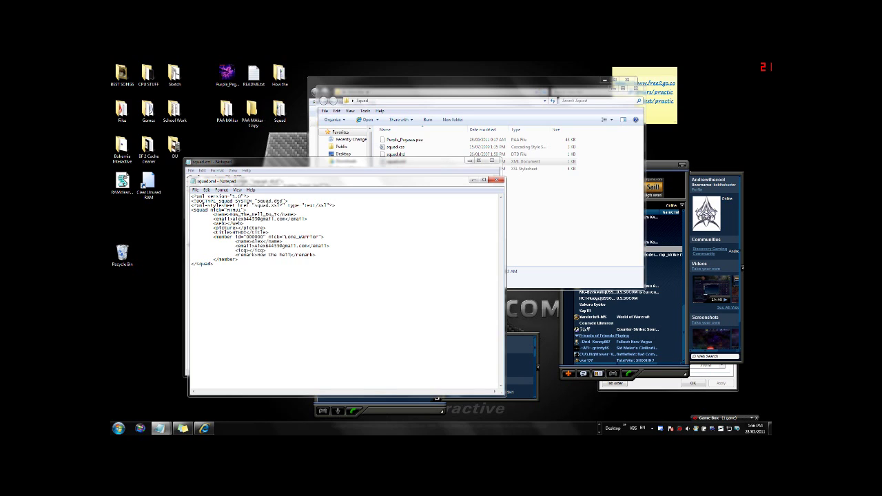
pyautogui.write(' and what the hell')
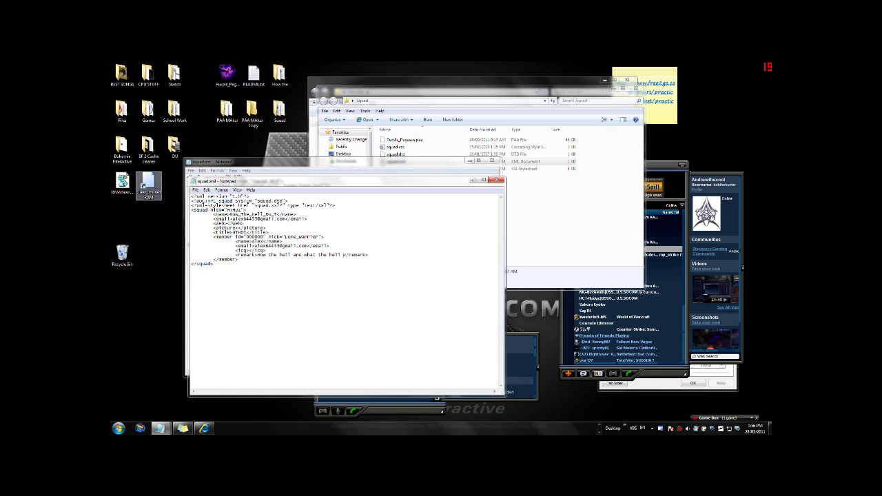
# Finish the member remark and tidy the final lines of squad.xml
pyautogui.press('Down')
pyautogui.press('Home')
pyautogui.hotkey('shift', 'ctrl', 'End')
pyautogui.press('Down')
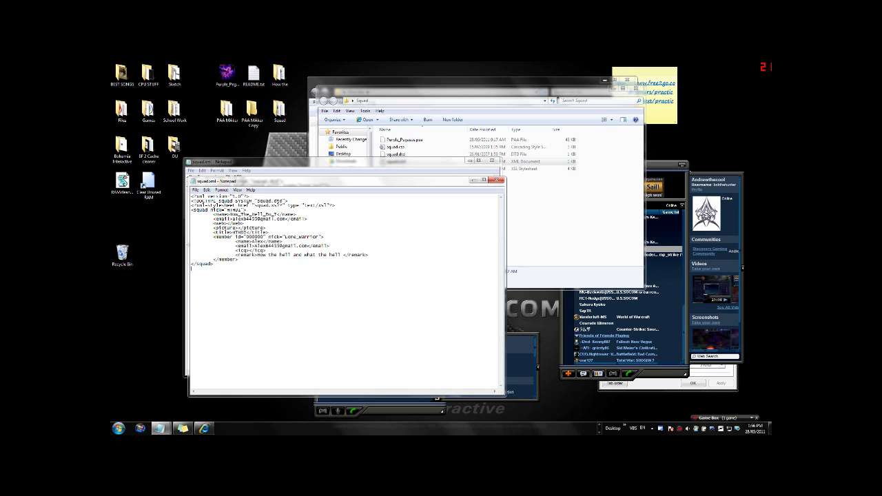
pyautogui.hotkey('shift', 'Up')
pyautogui.hotkey('shift', 'Up')
pyautogui.hotkey('shift', 'Up')
pyautogui.hotkey('shift', 'Down')
pyautogui.hotkey('shift', 'Down')
pyautogui.hotkey('shift', 'Down')
# Close squad.xml saving the changes, then select the Purple_Pegasus image on the desktop
pyautogui.click(496, 180)
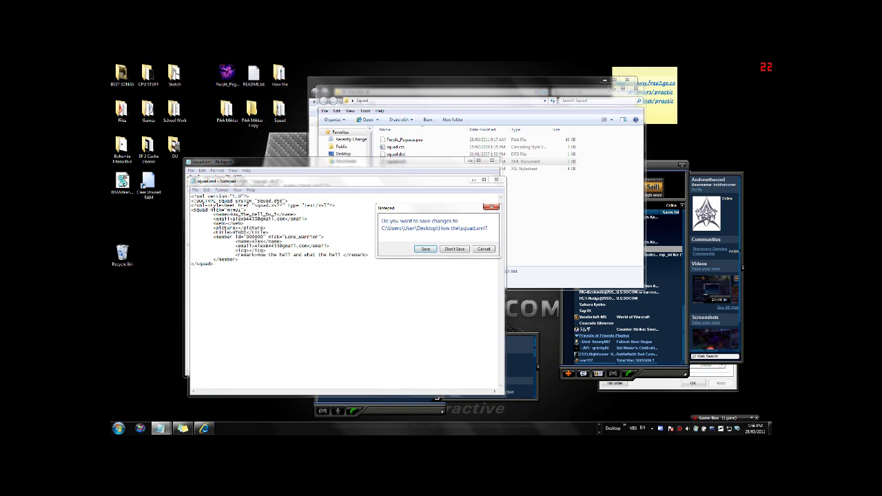
pyautogui.click(426, 249)
pyautogui.click(317, 289)
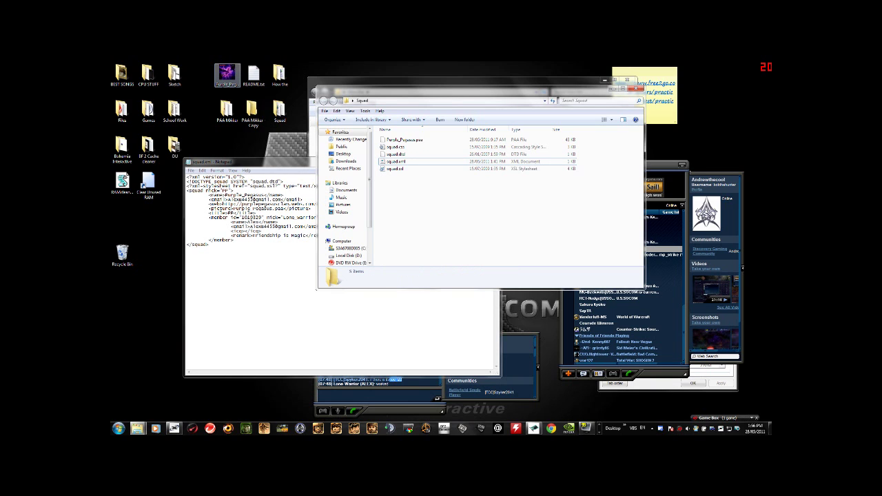
pyautogui.click(227, 74)
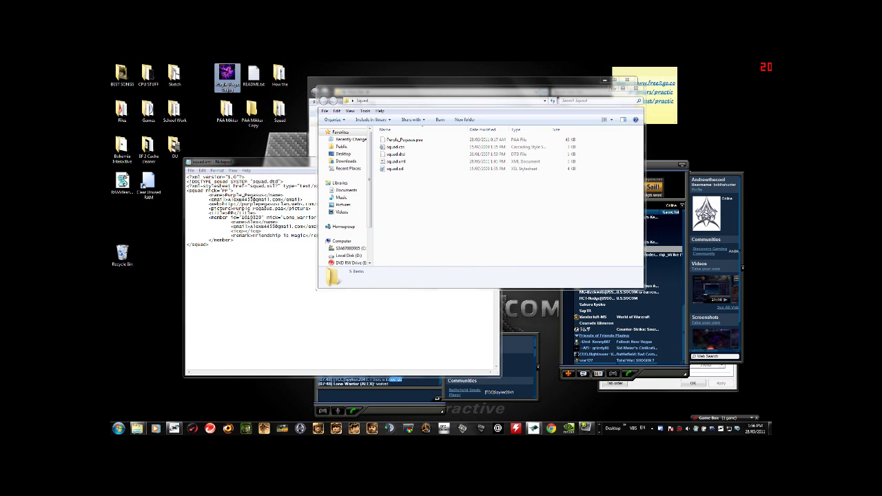
# View the Purple_Pegasus logo in Windows Photo Viewer, then close it
pyautogui.doubleClick(227, 75)
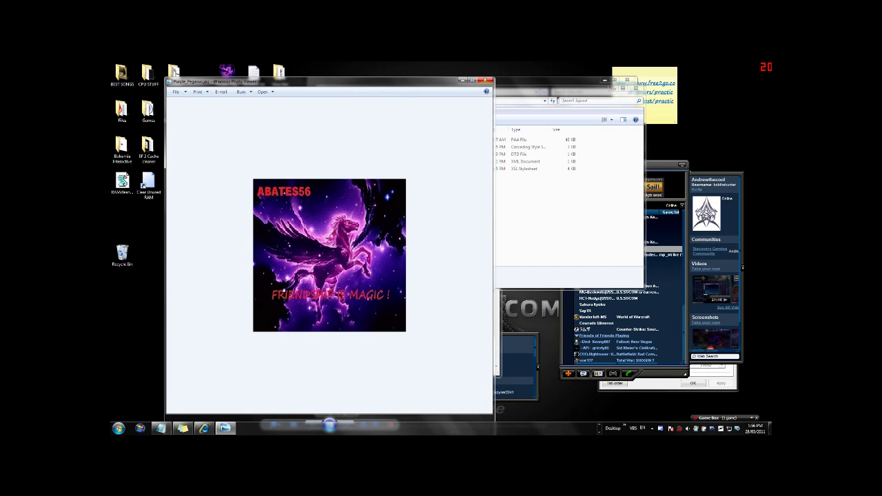
pyautogui.click(486, 81)
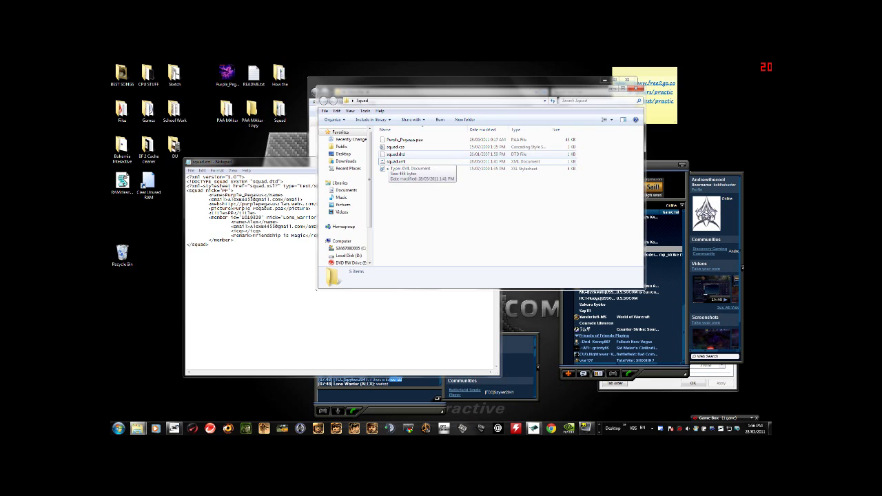
# Launch texView.exe from the How the folder
pyautogui.moveTo(413, 91); pyautogui.dragTo(254, 164)
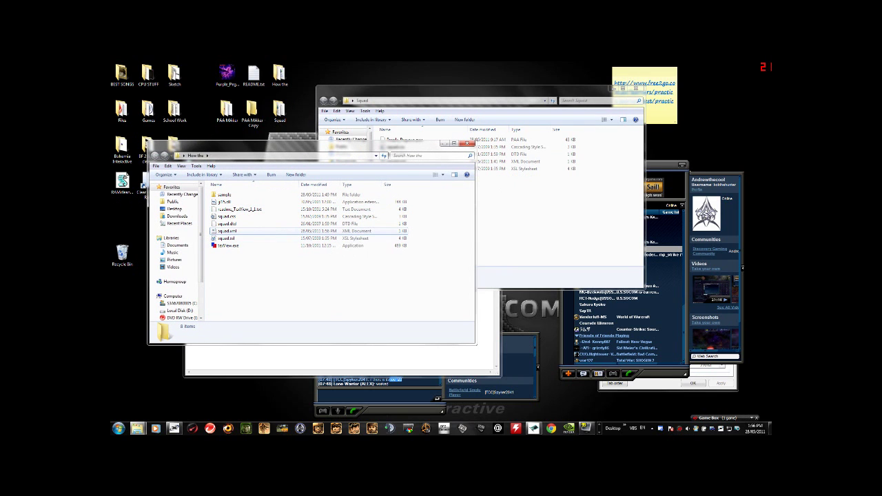
pyautogui.click(227, 231)
pyautogui.click(227, 246)
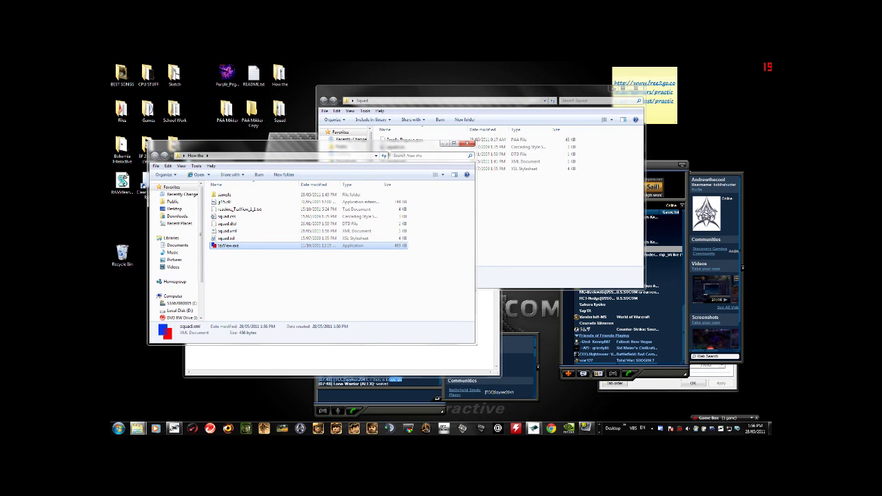
pyautogui.doubleClick(227, 246)
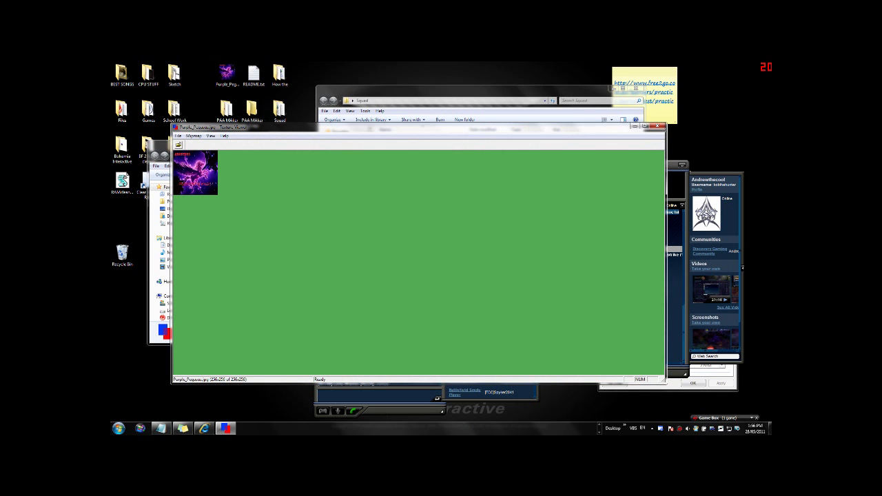
# Save the logo to the desktop as Purple_Pegasus.paa instead of replacing the jpg
pyautogui.hotkey('alt', 'f')
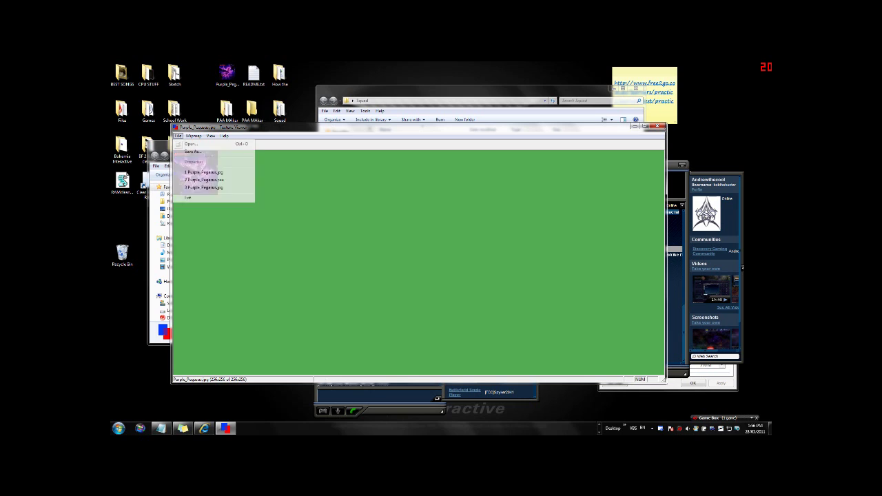
pyautogui.press('o')
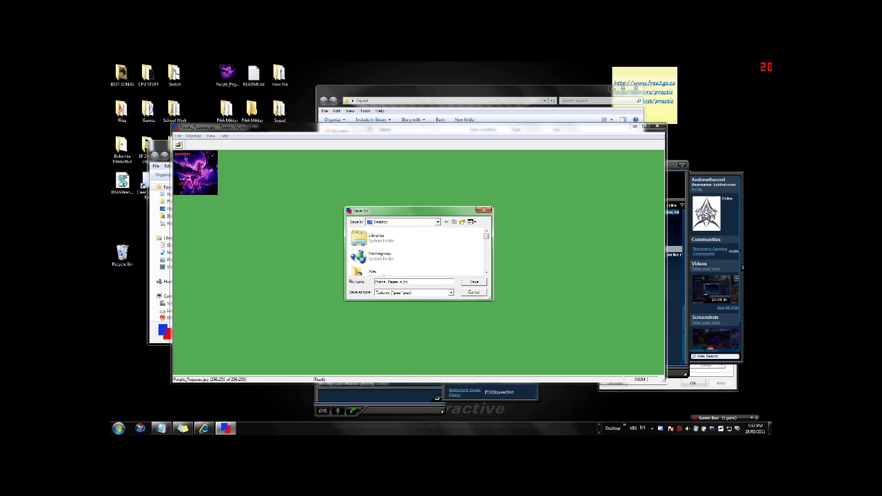
pyautogui.click(475, 282)
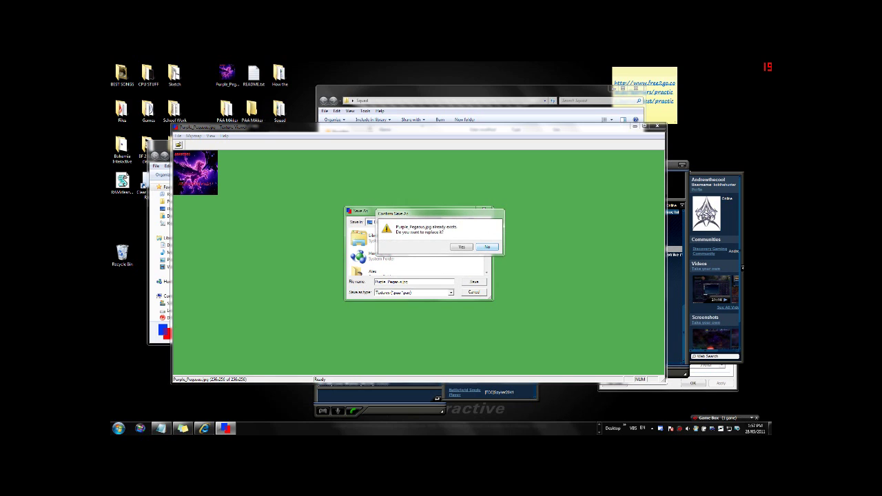
pyautogui.press('Return')
pyautogui.doubleClick(403, 282)
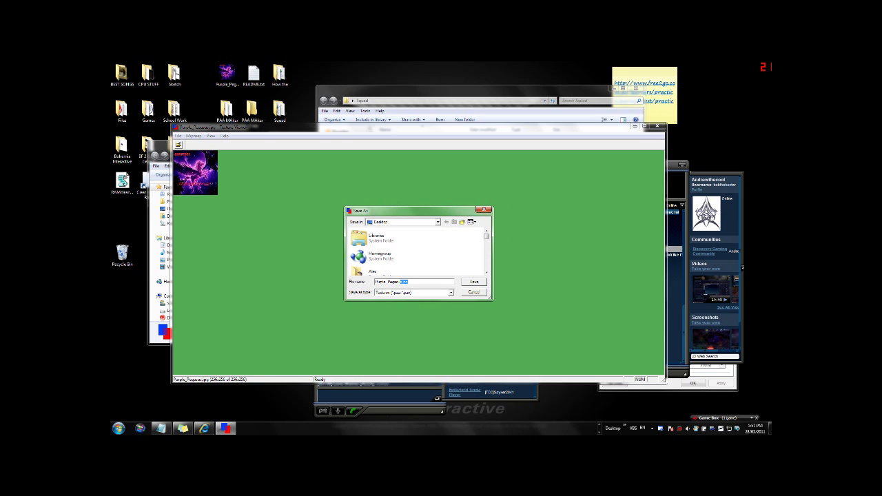
pyautogui.press('BackSpace')
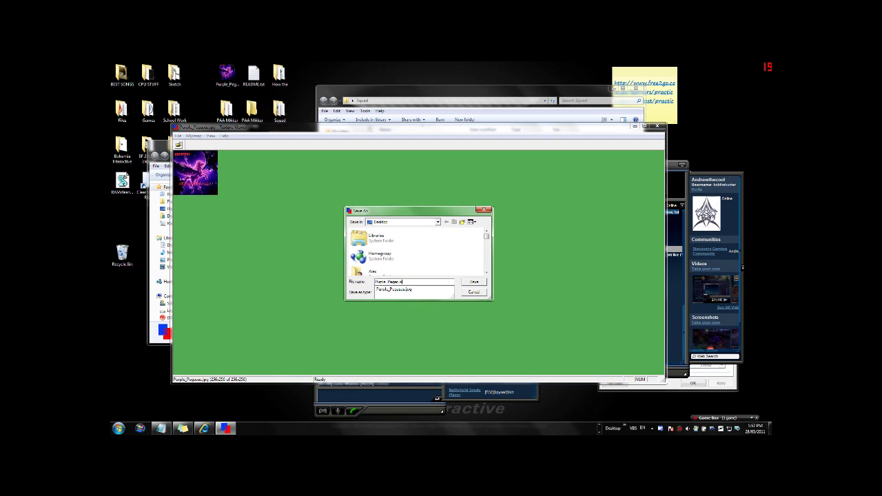
pyautogui.write('paa')
pyautogui.press('Return')
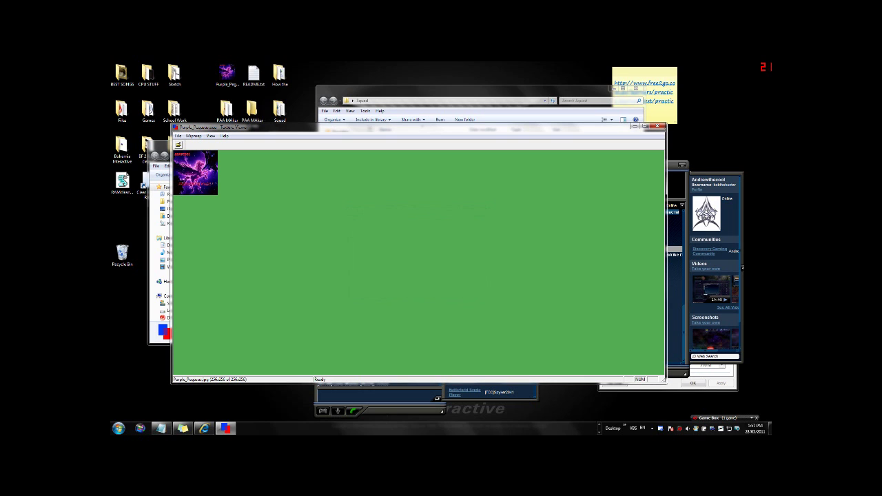
pyautogui.click(123, 219)
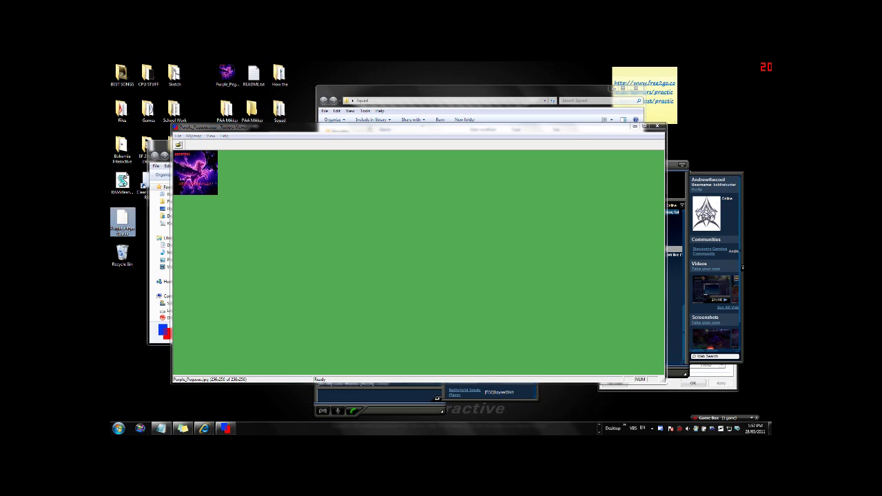
# Move Purple_Pegasus.paa into the How the folder and open that folder's squad.xml in Notepad
pyautogui.click(658, 126)
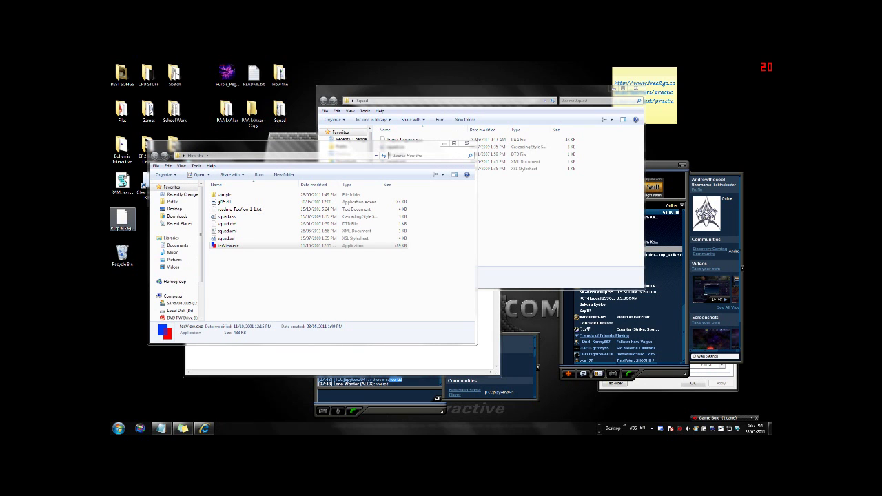
pyautogui.moveTo(122, 219); pyautogui.dragTo(262, 280)
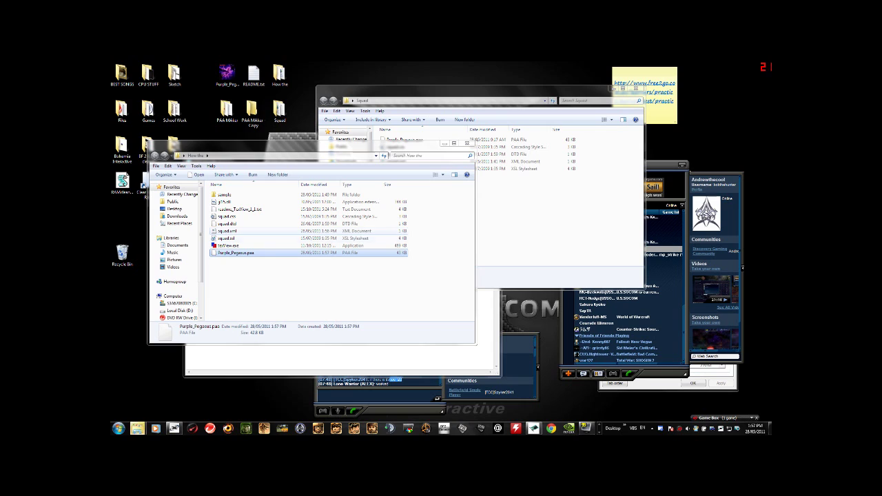
pyautogui.rightClick(229, 232)
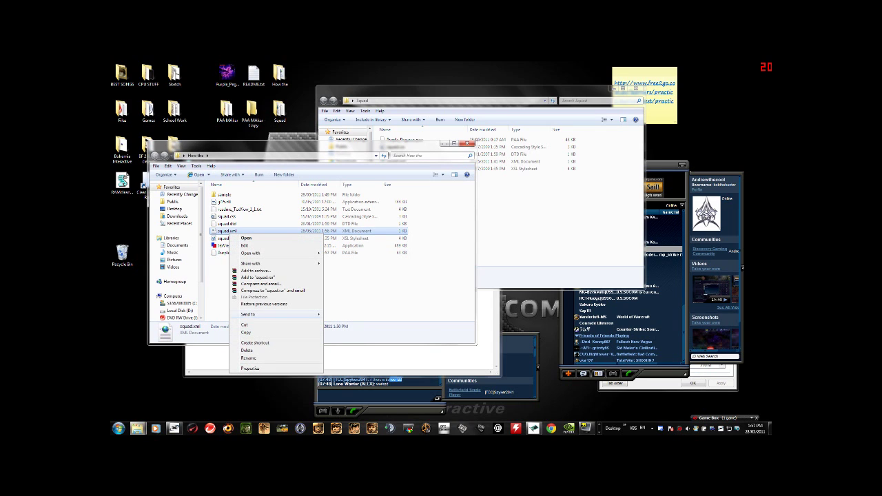
pyautogui.moveTo(259, 253)
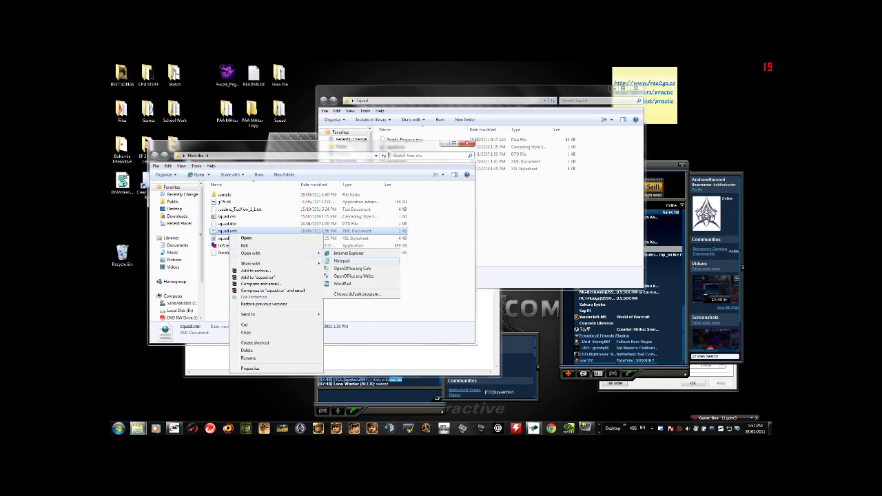
pyautogui.click(342, 261)
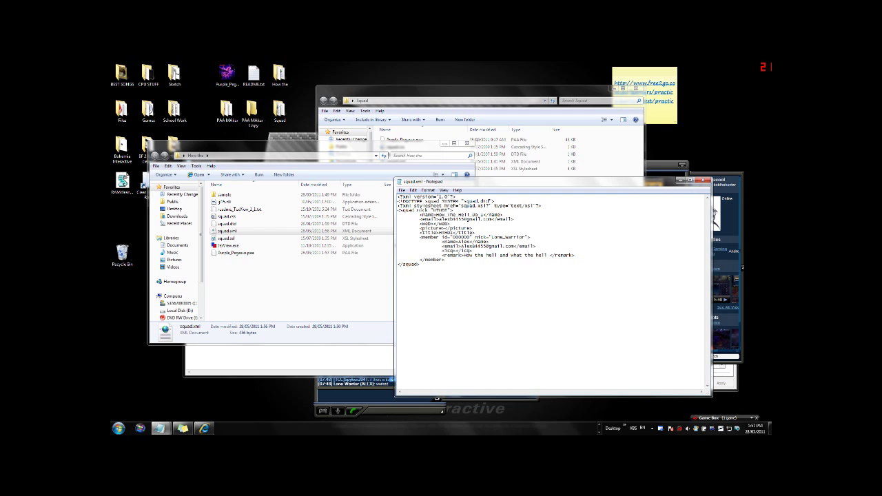
# Type Purple_Pegasus.paa into the <picture> tag of squad.xml
pyautogui.write('Purple')
pyautogui.write('_')
pyautogui.write('Pe')
pyautogui.write('gasus.j')
pyautogui.write('paa')
pyautogui.press('BackSpace')
pyautogui.hotkey('ctrl', 'shift', 'Left')
pyautogui.hotkey('ctrl', 'shift', 'Left')
pyautogui.hotkey('ctrl', 'shift', 'Left')
# Copy the logo's exact file name from Explorer, paste it into the picture line, and save squad.xml
pyautogui.click(234, 253)
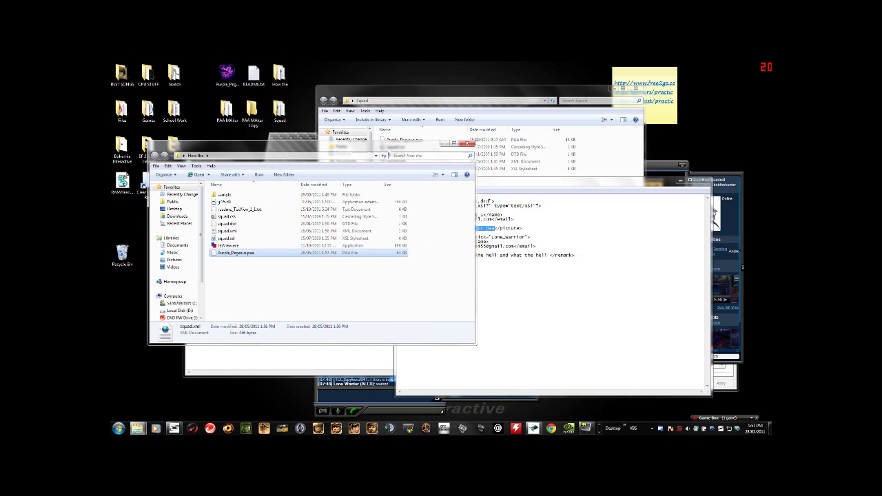
pyautogui.rightClick(215, 253)
pyautogui.click(235, 362)
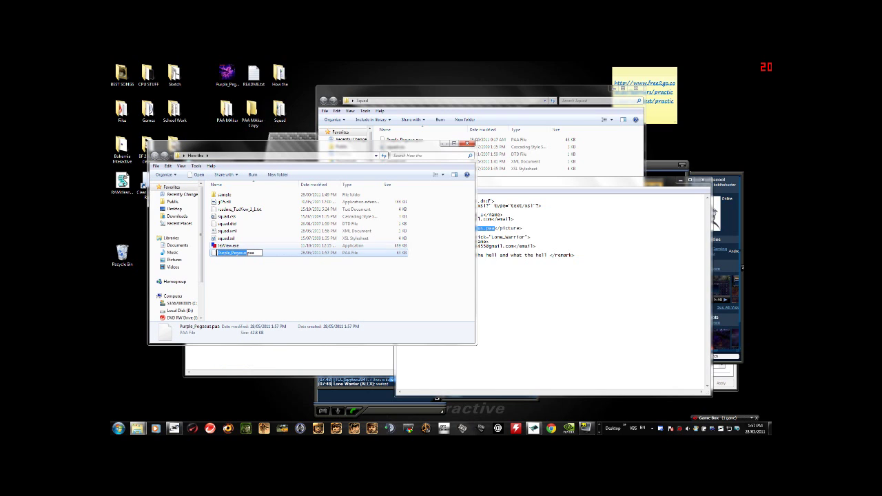
pyautogui.hotkey('ctrl', 'a')
pyautogui.hotkey('ctrl', 'c')
pyautogui.hotkey('alt', 'Tab')
pyautogui.moveTo(494, 228); pyautogui.dragTo(447, 228)
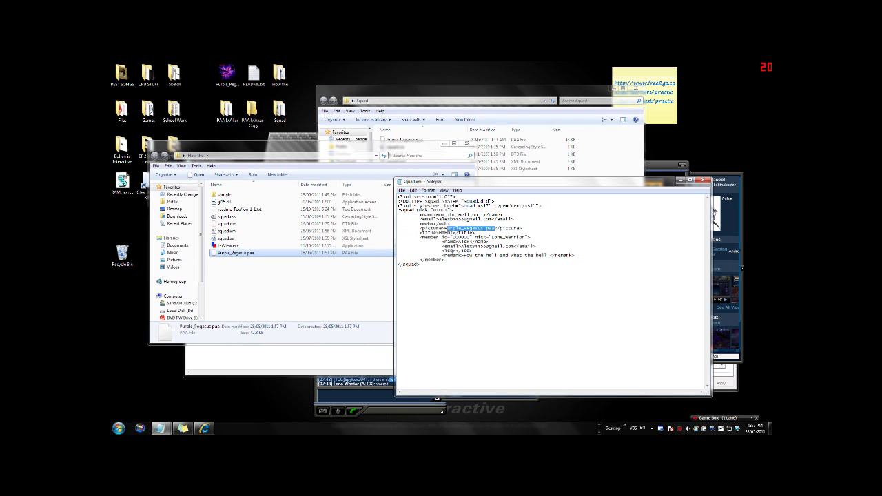
pyautogui.hotkey('ctrl', 'v')
pyautogui.click(703, 180)
pyautogui.press('Return')
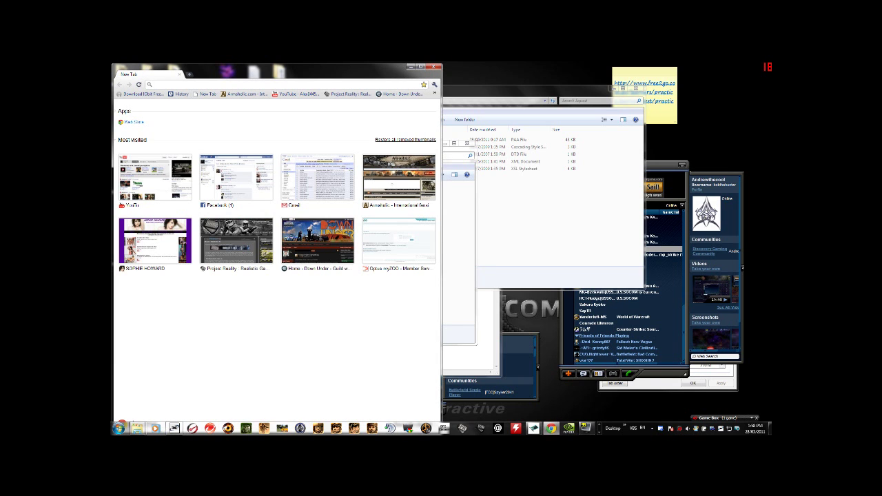
# Search for the Webs file manager, then replace the query with 'Webs' to reach its sign-up page
pyautogui.hotkey('ctrl', 'v')
pyautogui.press('Return')
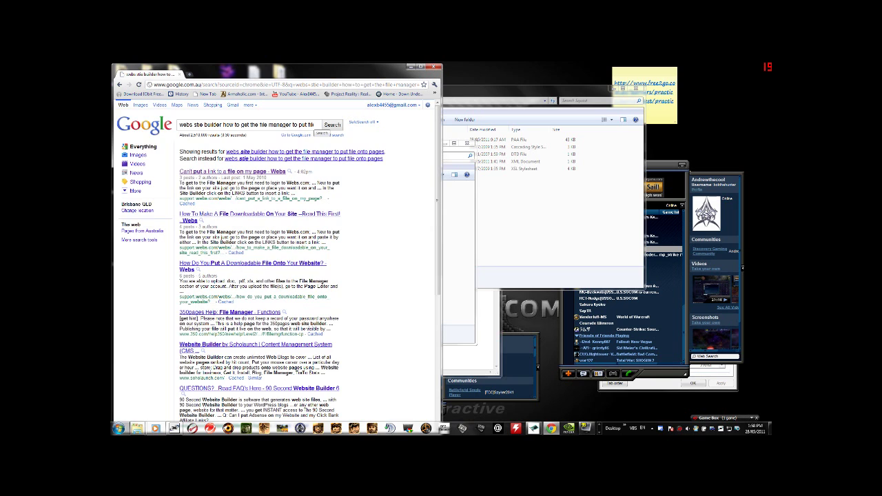
pyautogui.hotkey('ctrl', 'a')
pyautogui.click(207, 125)
pyautogui.hotkey('ctrl', 'a')
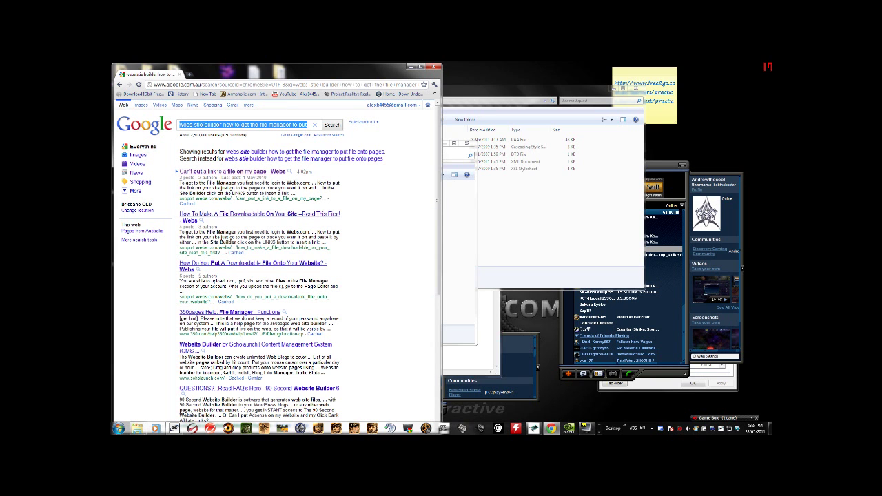
pyautogui.write('Webs')
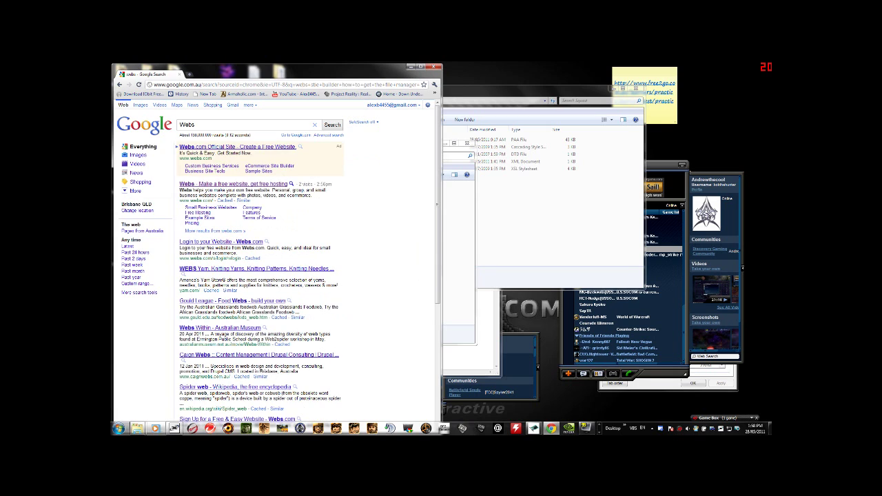
pyautogui.press('Return')
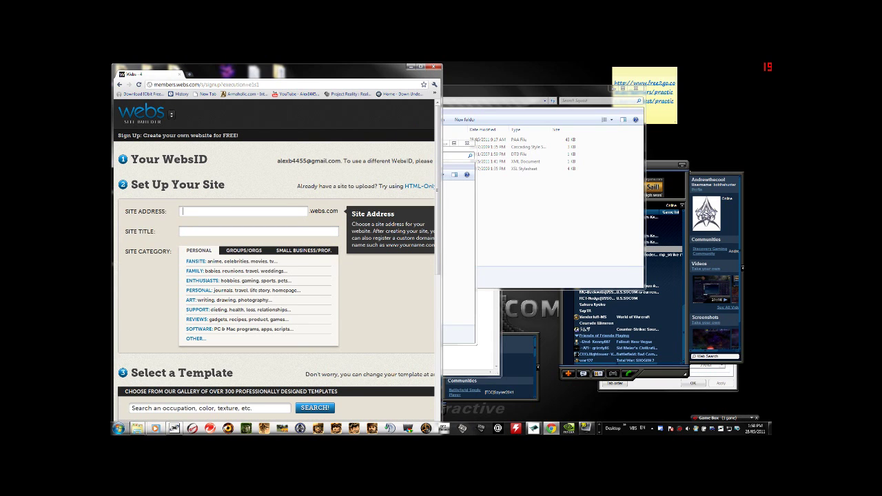
# Enter site address howthe2 and site title squad.xml
pyautogui.write('howthe')
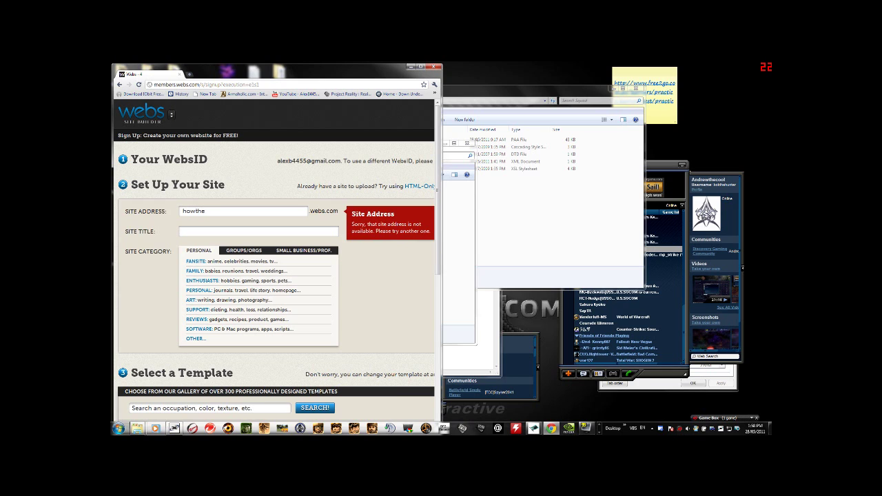
pyautogui.press('Tab')
pyautogui.hotkey('shift', 'Tab')
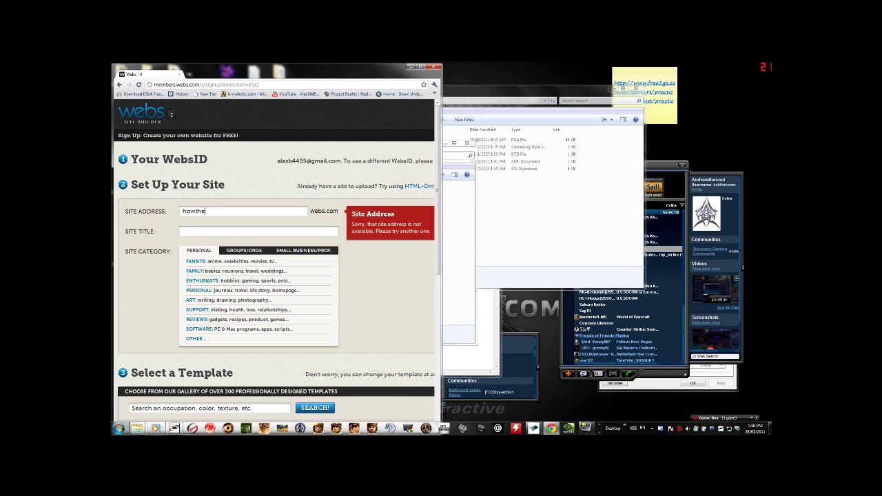
pyautogui.write('2')
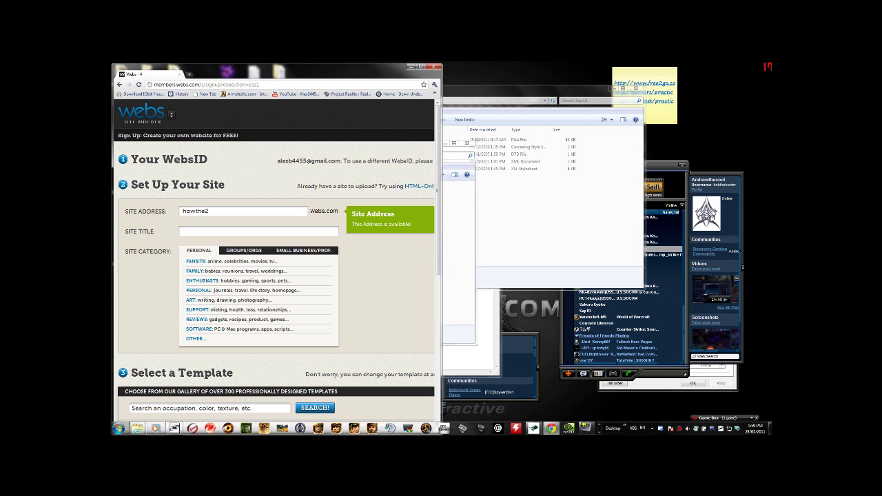
pyautogui.click(258, 232)
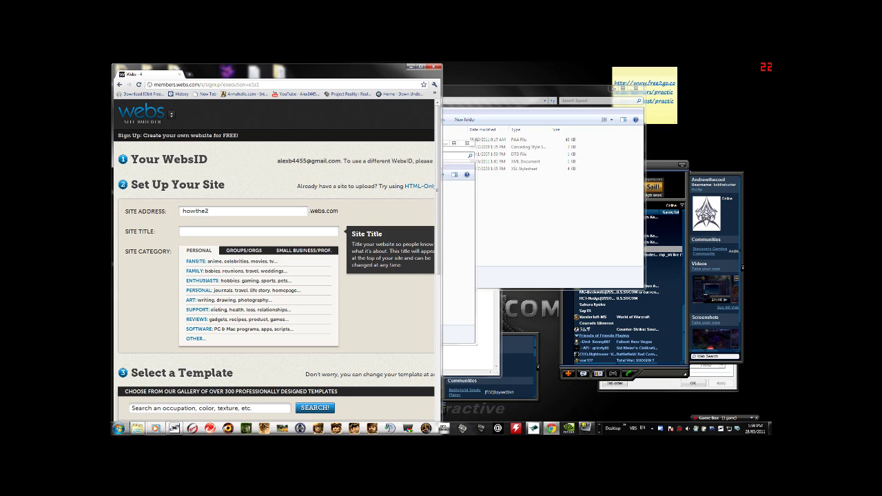
pyautogui.write('squad')
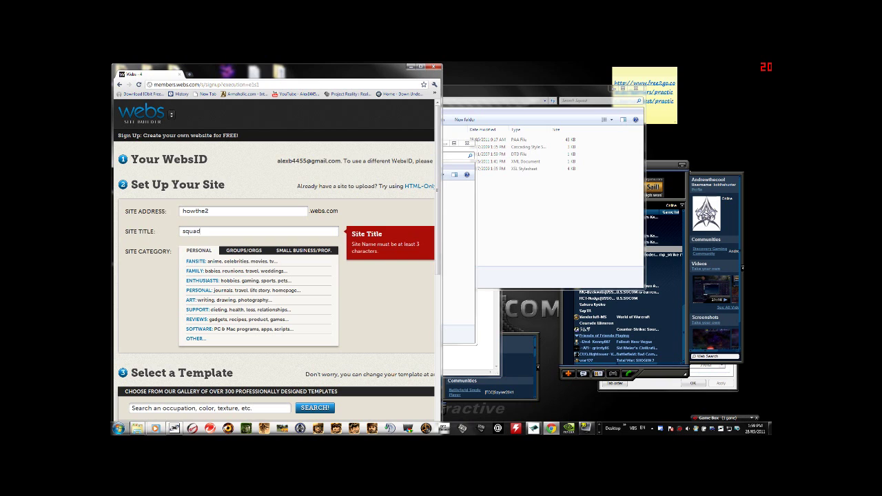
pyautogui.write('.xml')
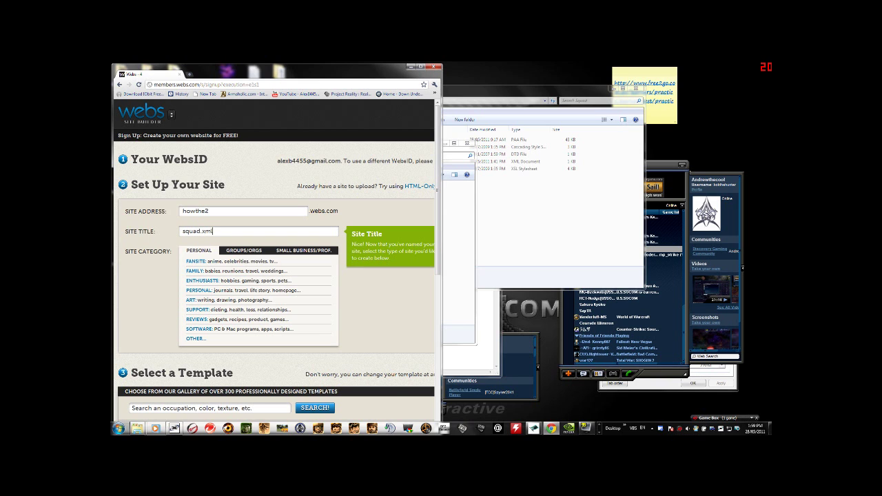
# Pick the Serene template, drop the News, About, Photos and Contact pages, and create the site
pyautogui.scroll(-2, 275, 262)
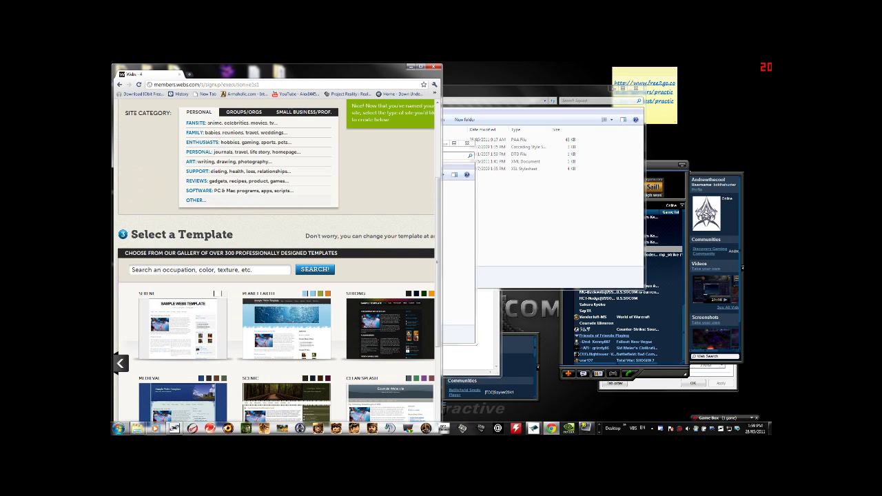
pyautogui.scroll(-2, 276, 262)
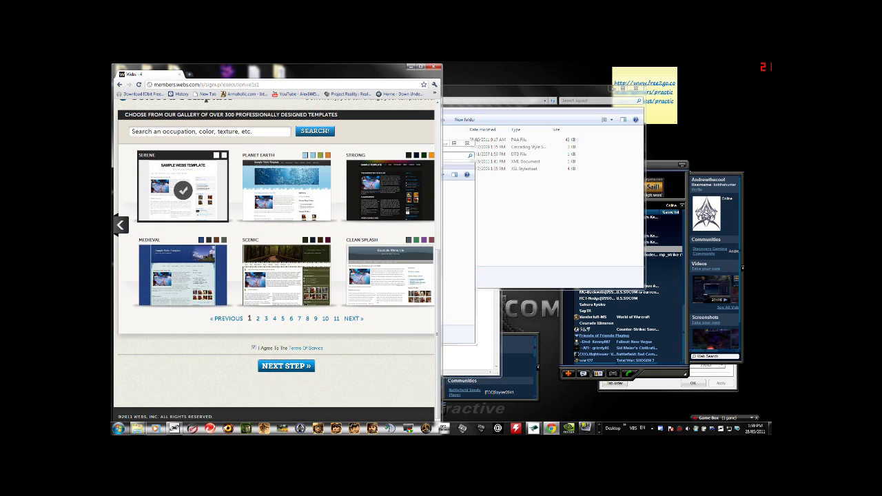
pyautogui.click(183, 187)
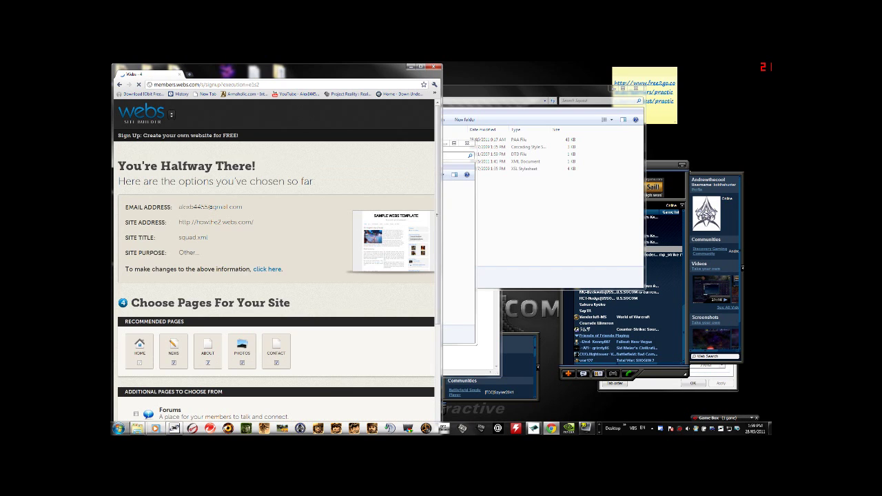
pyautogui.click(174, 362)
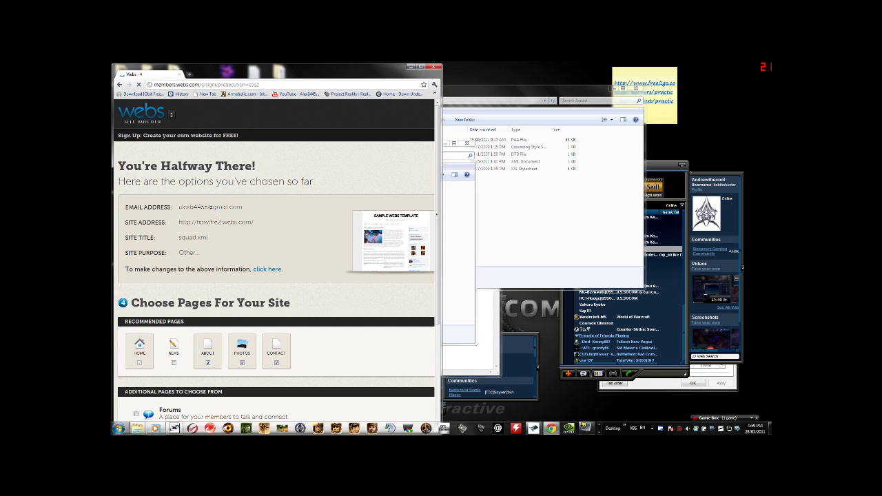
pyautogui.click(208, 363)
pyautogui.click(242, 363)
pyautogui.click(277, 363)
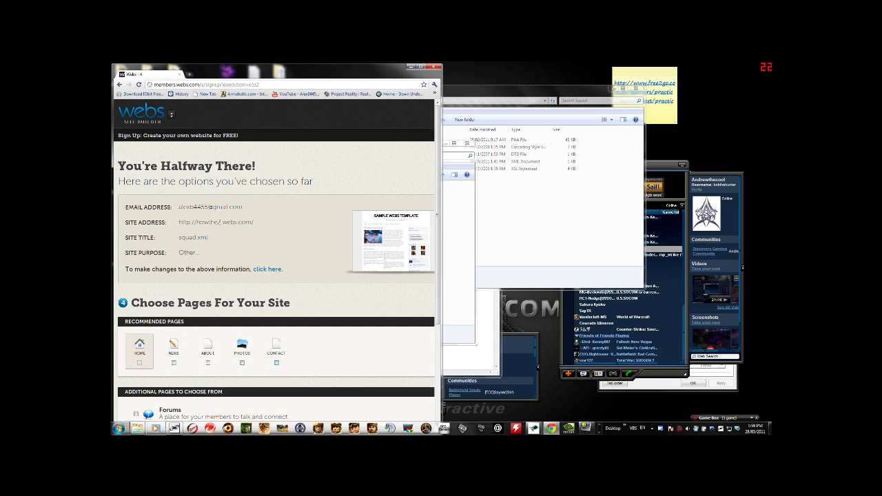
pyautogui.scroll(-2, 277, 363)
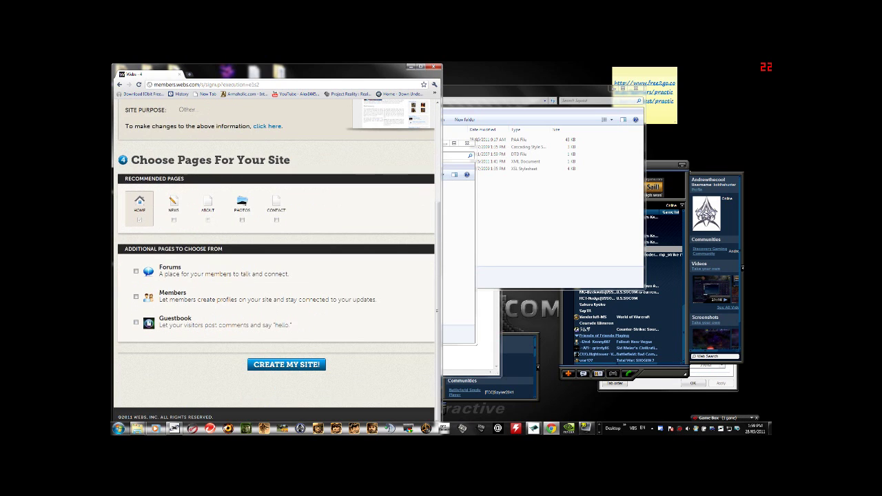
pyautogui.click(286, 364)
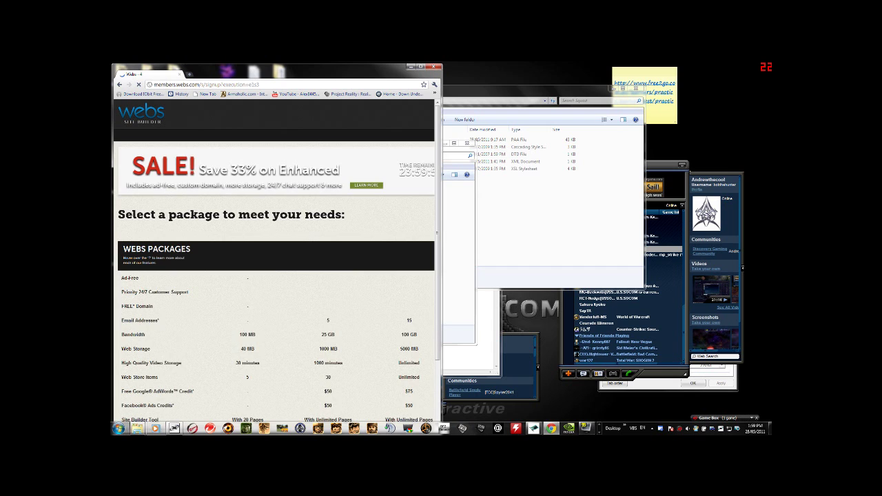
# Scroll down the Webs package page to the free package
pyautogui.scroll(-4, 276, 262)
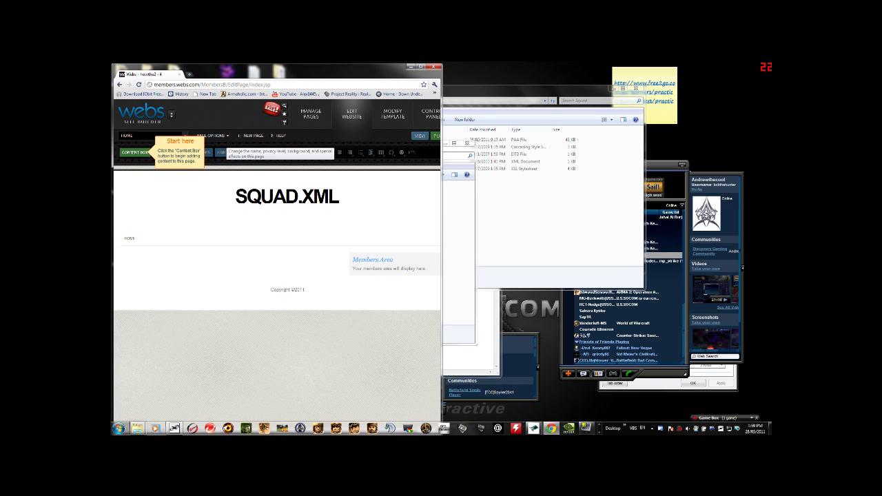
# Create a new page named 'squad.xm' and open the File Manager's single-file uploader
pyautogui.click(311, 114)
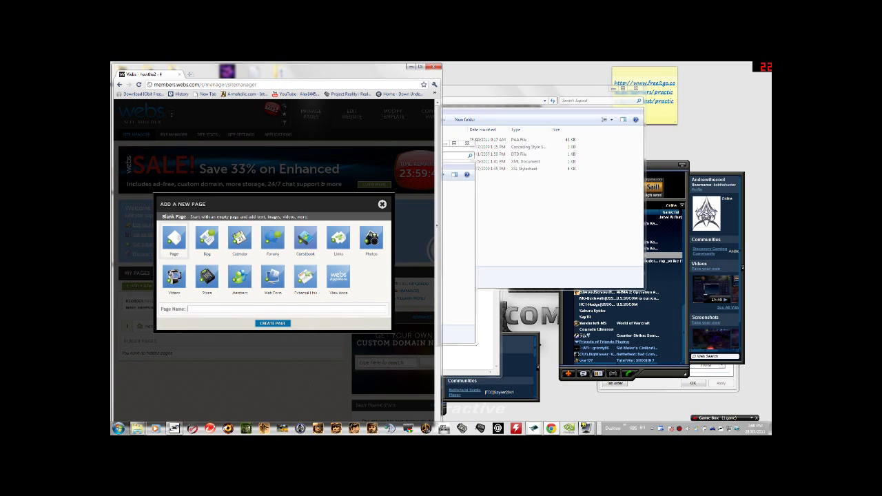
pyautogui.write('squad.xml')
pyautogui.press('Return')
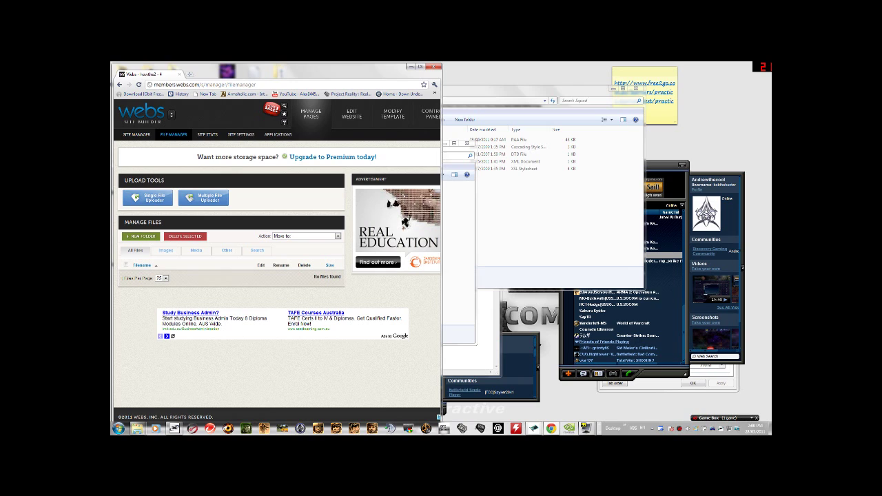
pyautogui.click(147, 198)
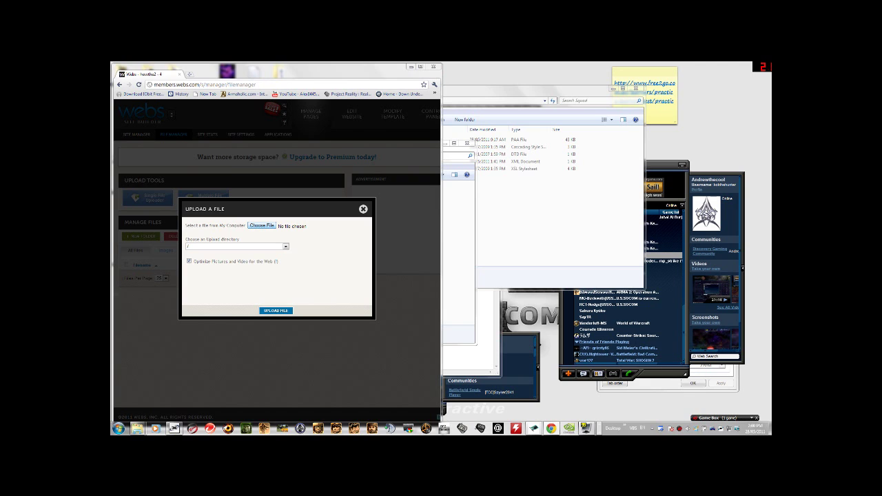
# Browse from the Desktop into the How the folder and select squad.css for upload
pyautogui.click(262, 225)
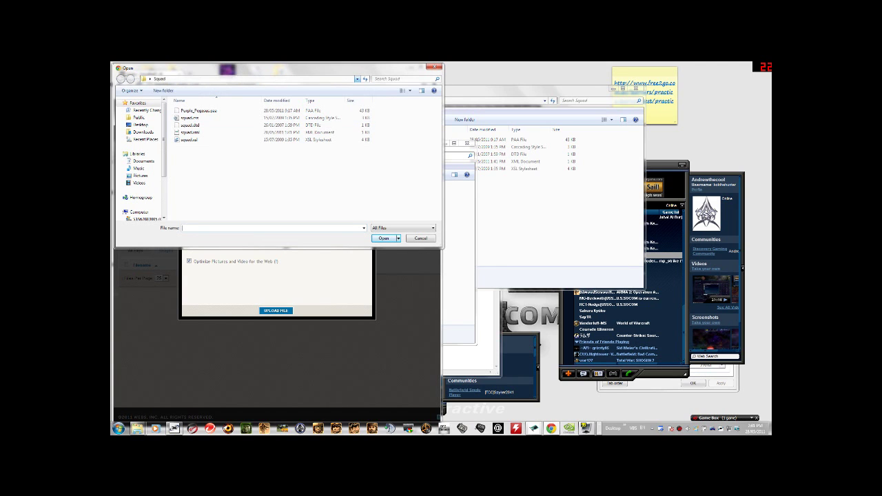
pyautogui.click(357, 79)
pyautogui.press('Escape')
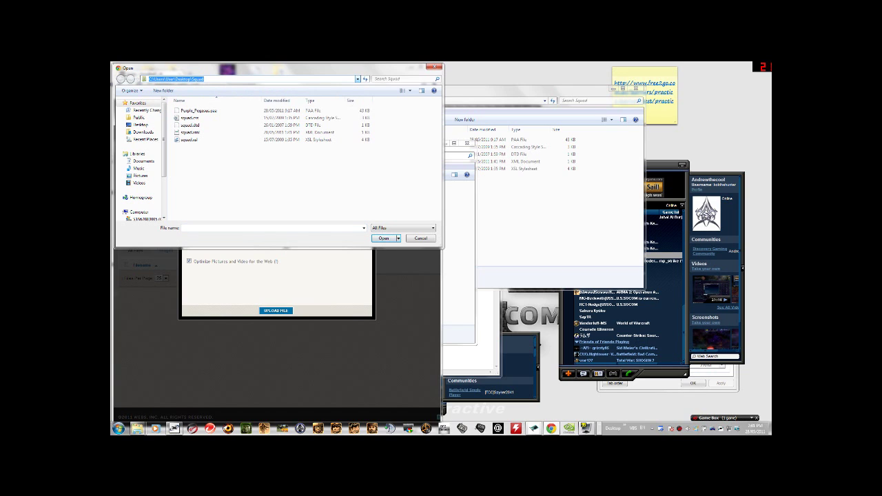
pyautogui.click(140, 125)
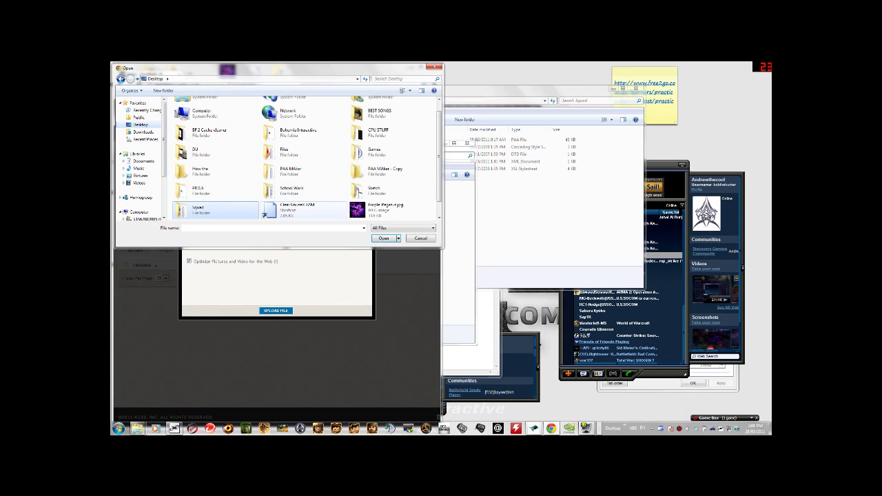
pyautogui.press('Up')
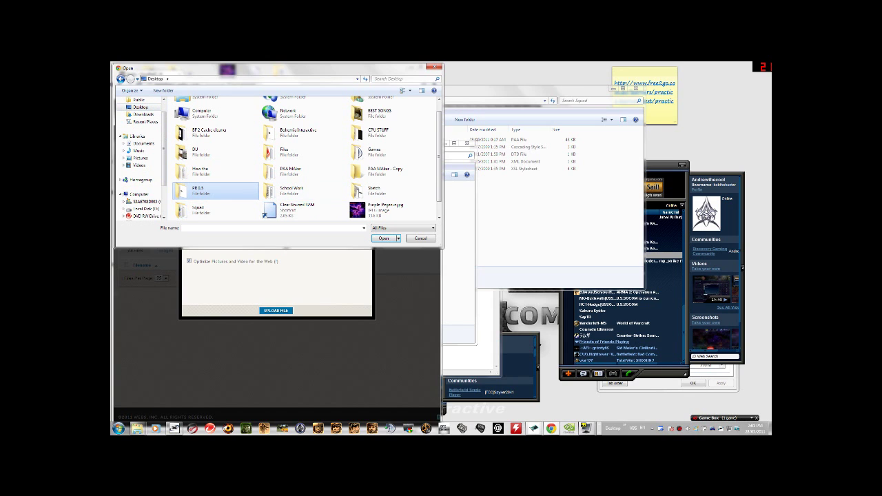
pyautogui.press('Up')
pyautogui.press('Return')
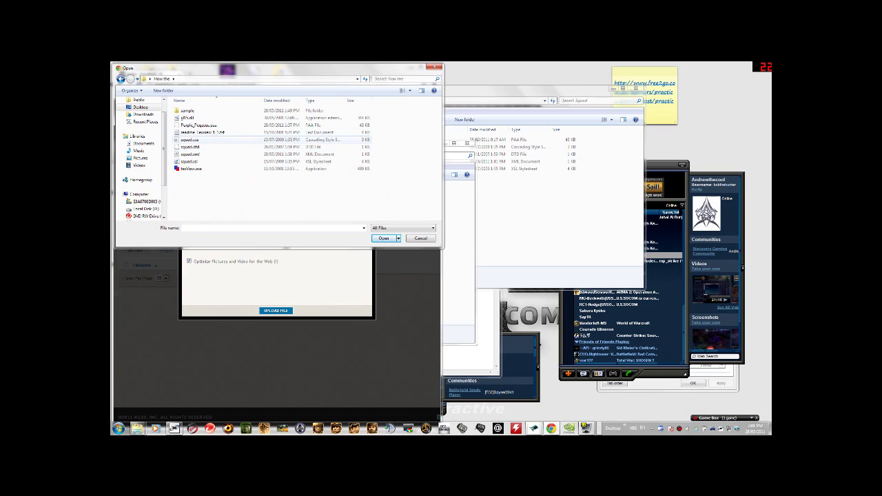
pyautogui.click(200, 139)
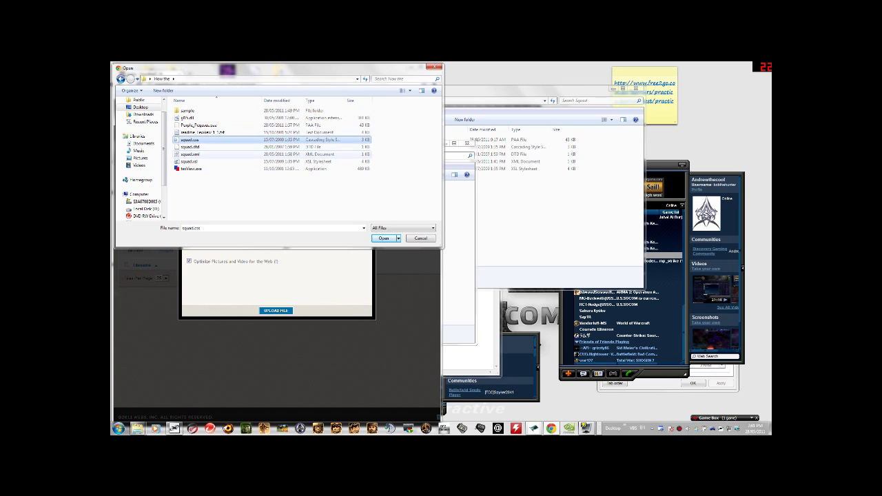
pyautogui.click(197, 162)
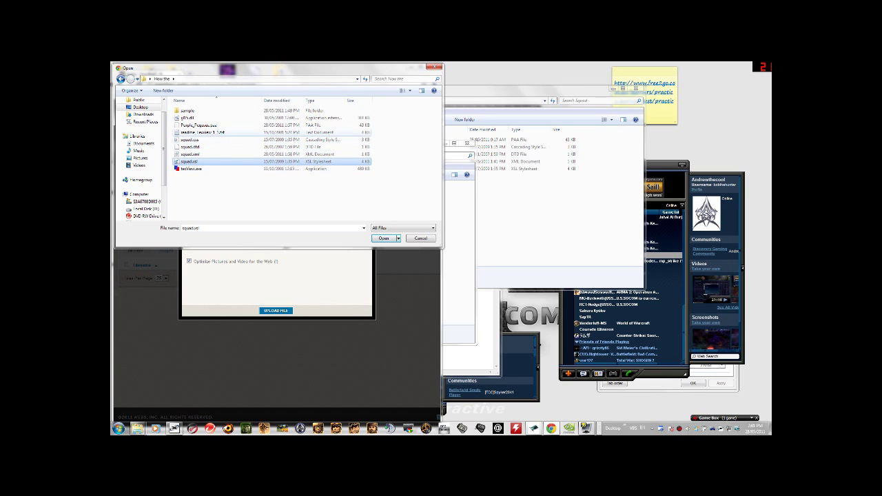
pyautogui.click(190, 140)
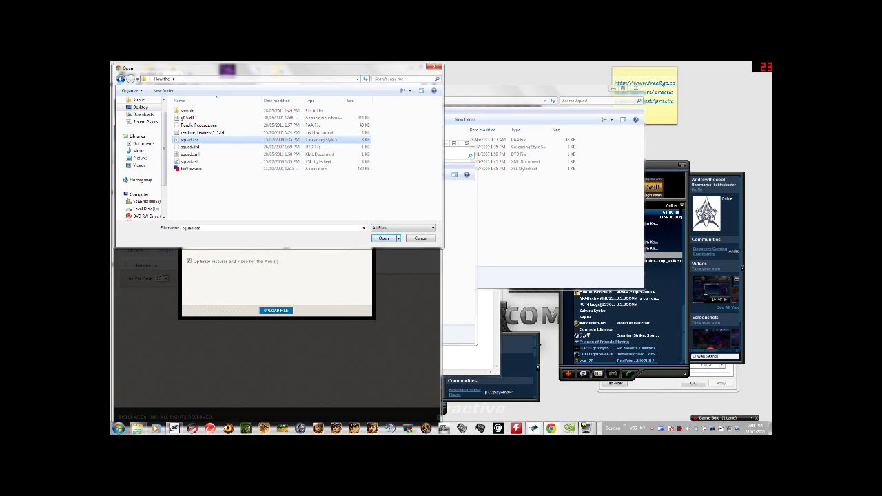
pyautogui.click(199, 125)
pyautogui.press('Escape')
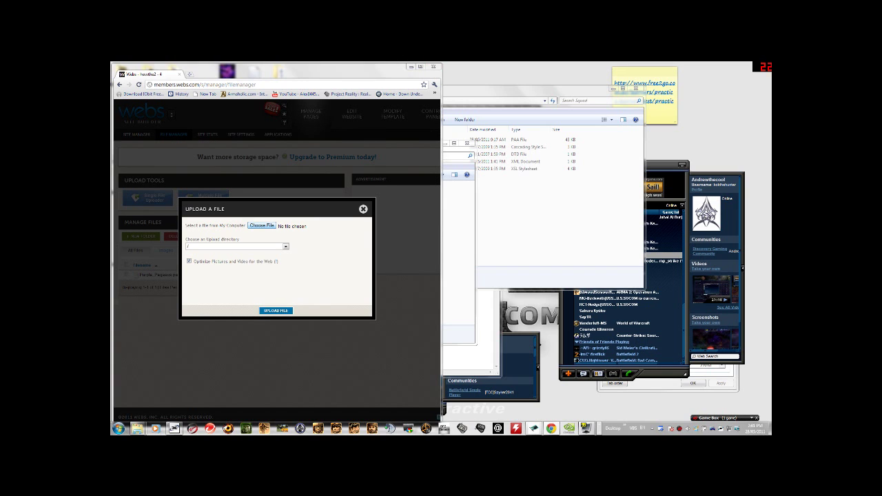
# Choose squad.css again as the upload file after dismissing the missing-file warning
pyautogui.click(262, 225)
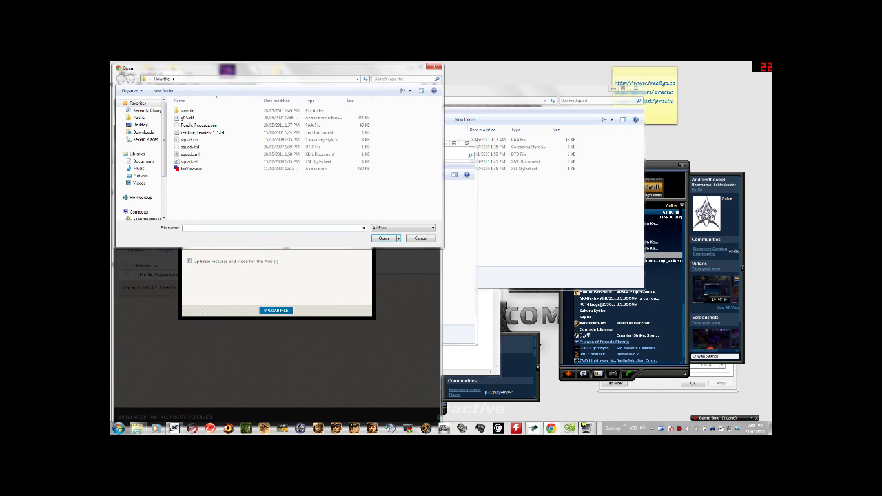
pyautogui.click(190, 140)
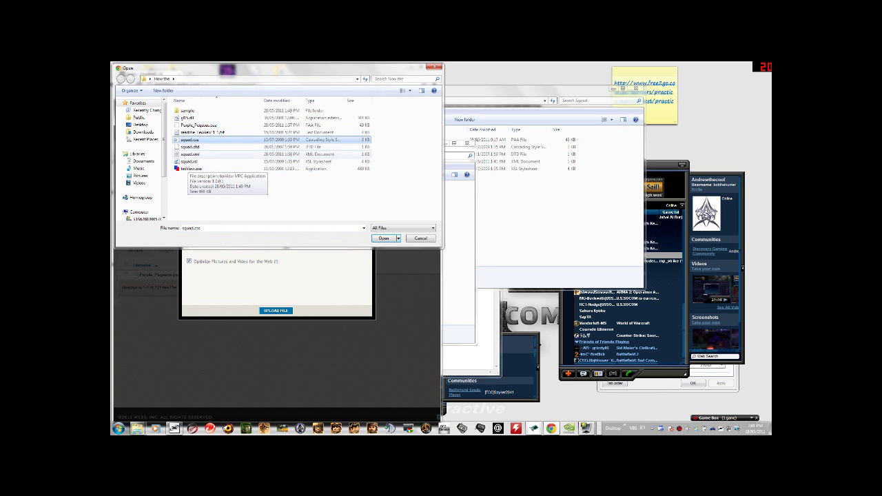
pyautogui.press('Escape')
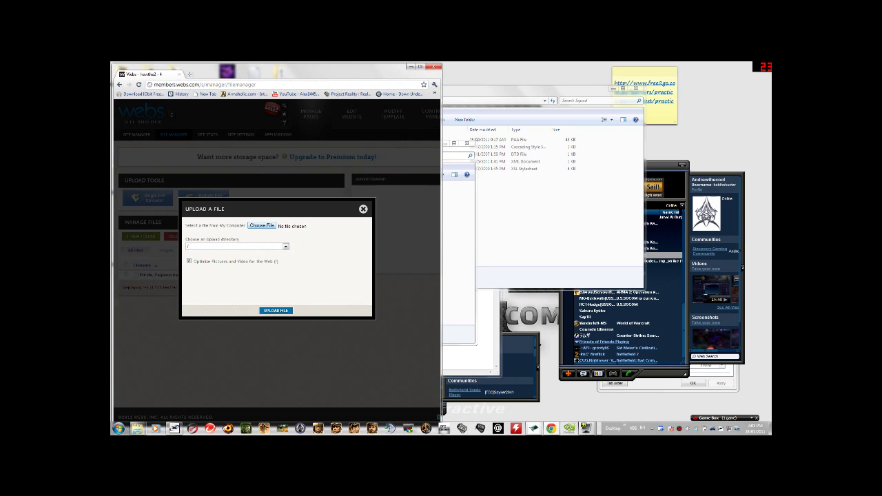
pyautogui.click(262, 225)
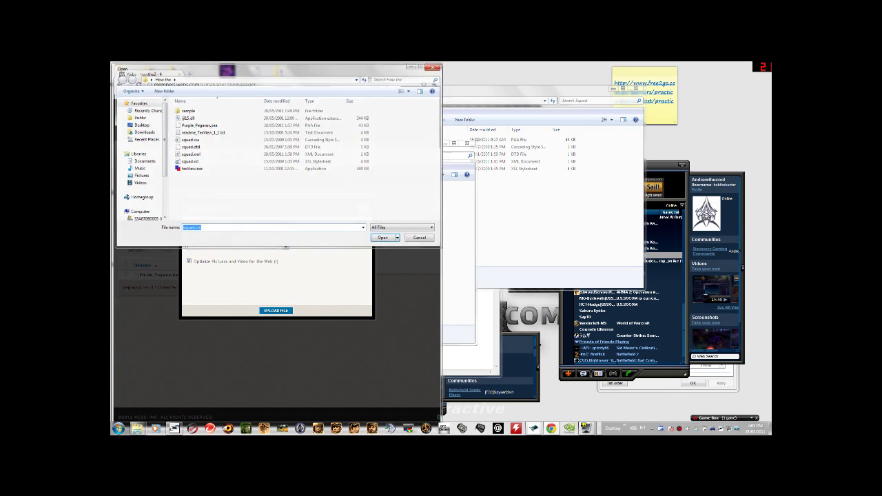
pyautogui.press('Escape')
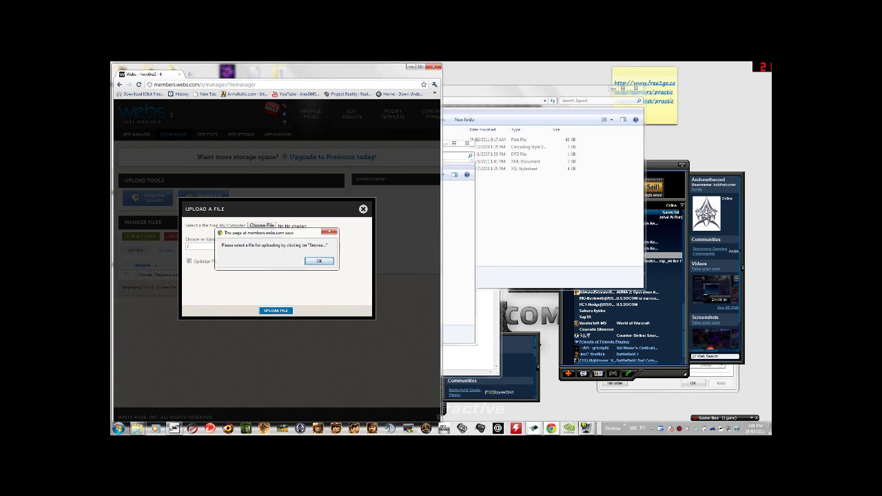
pyautogui.press('Return')
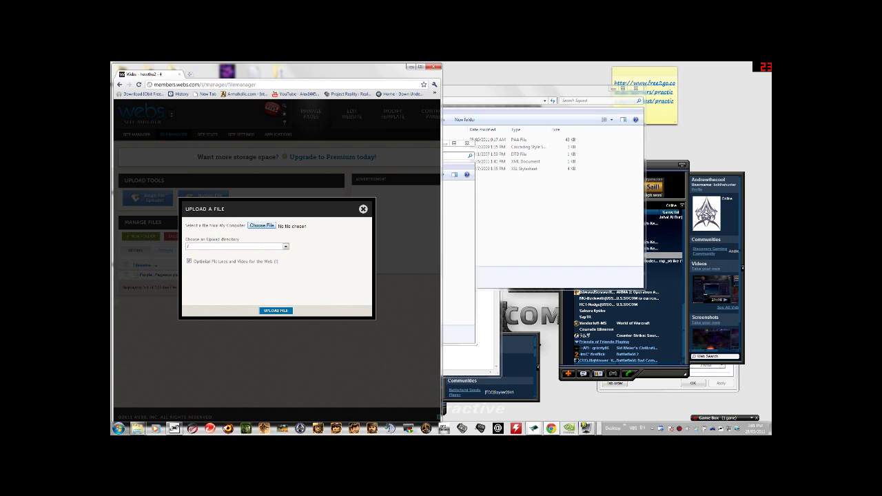
pyautogui.click(262, 226)
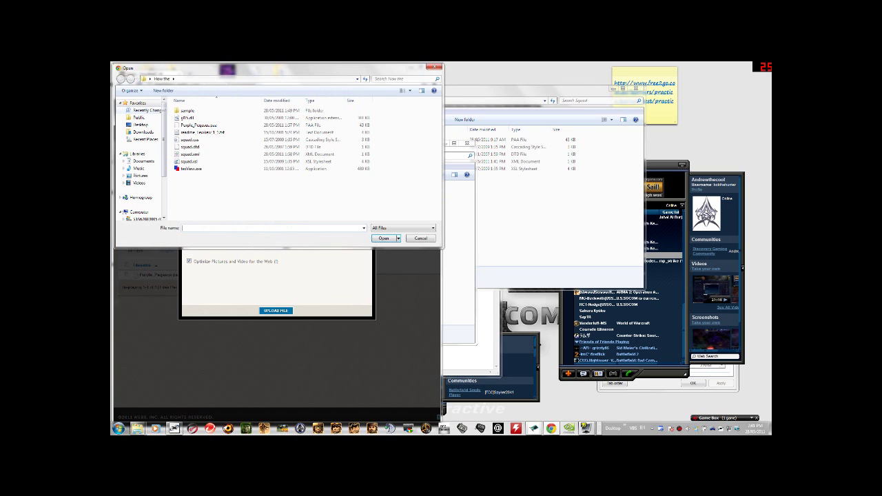
pyautogui.press('Escape')
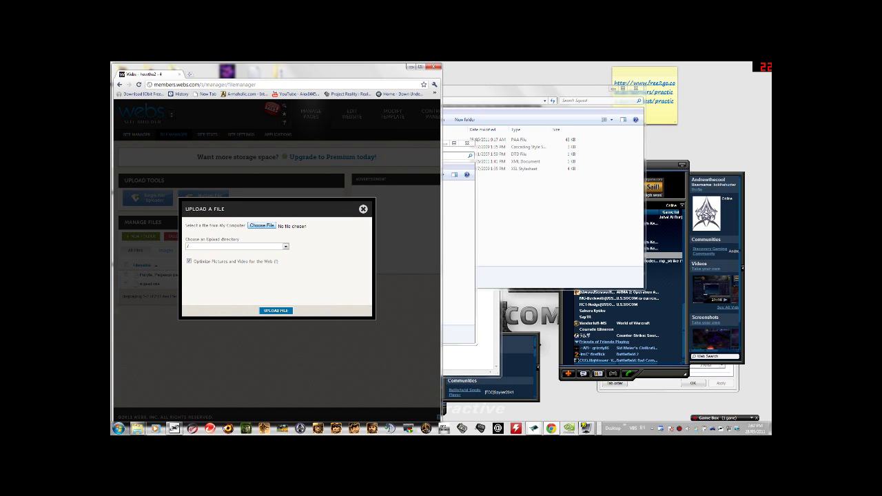
# Upload squad.dtd, squad.xml and squad.xsl one after another
pyautogui.click(261, 225)
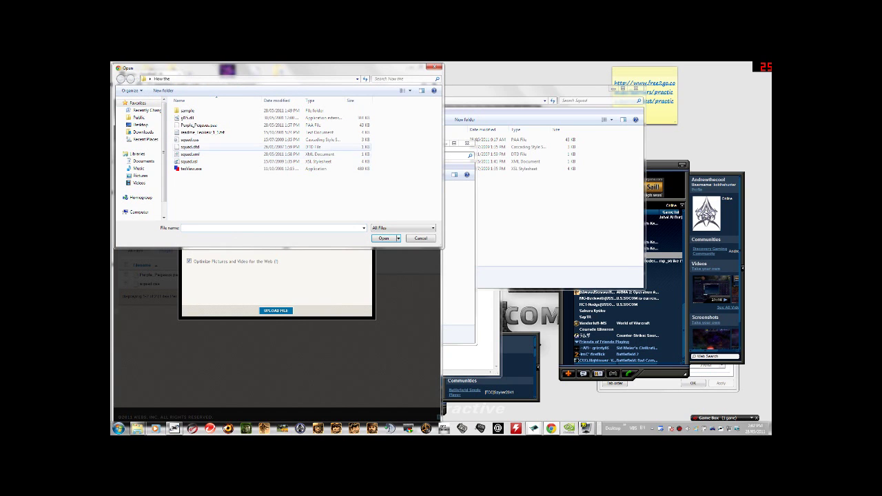
pyautogui.click(190, 147)
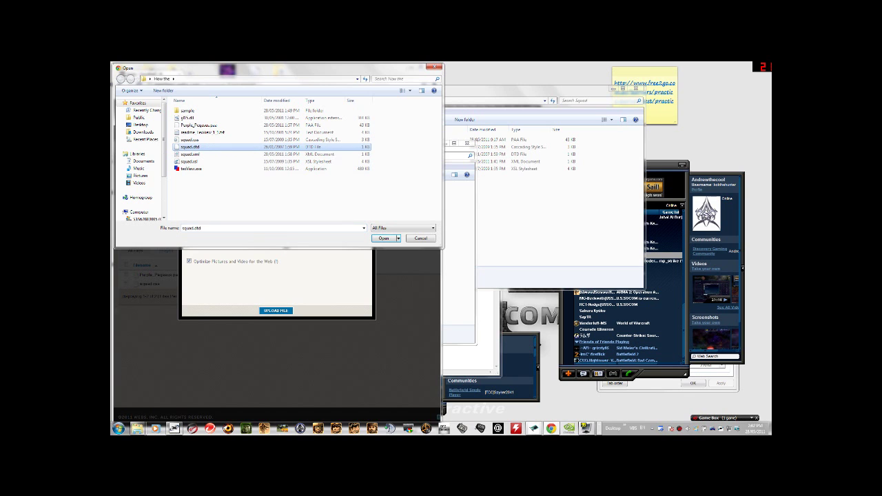
pyautogui.press('Escape')
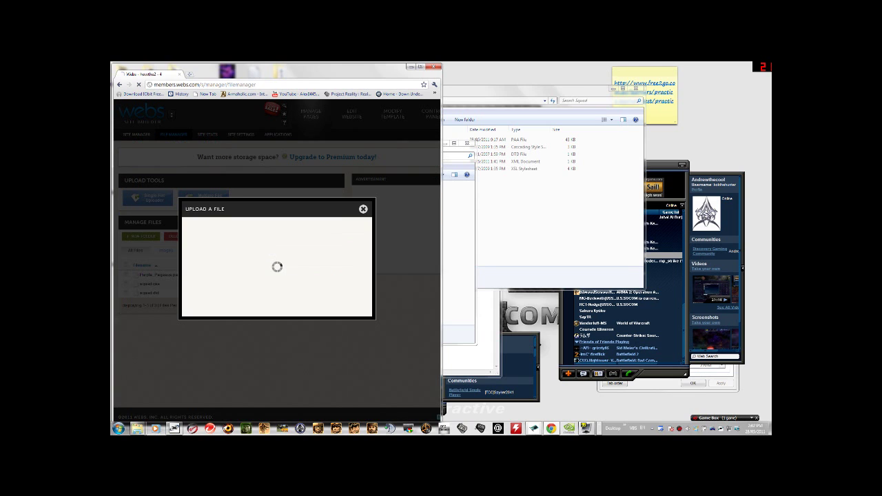
pyautogui.click(262, 225)
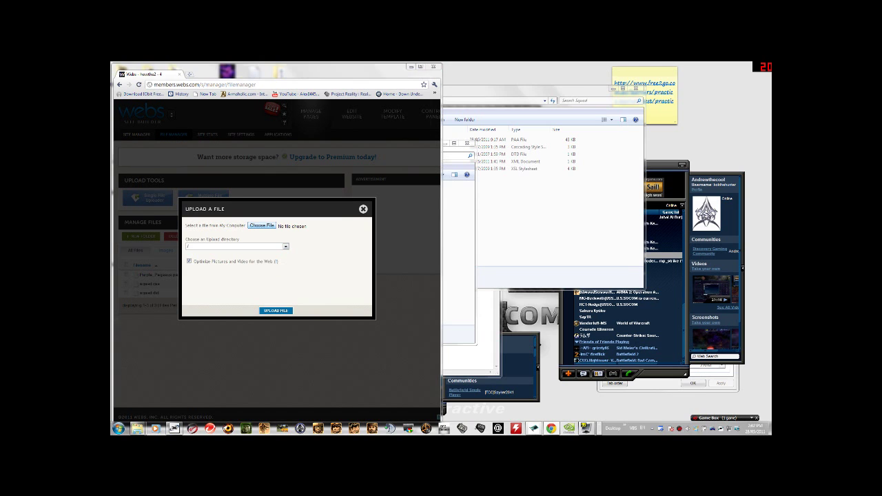
pyautogui.click(189, 154)
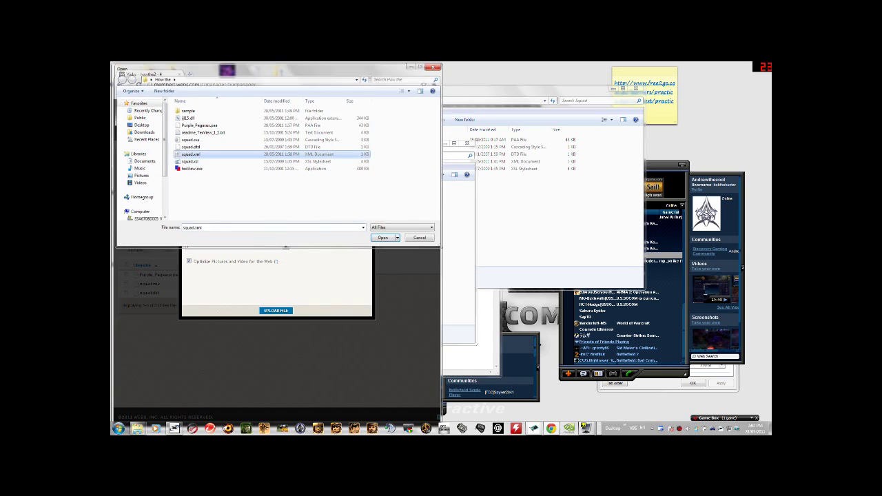
pyautogui.press('Return')
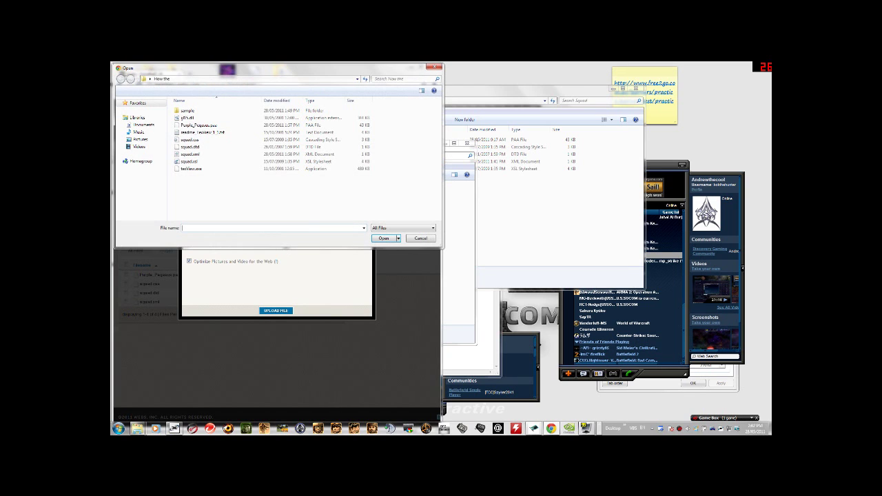
pyautogui.press('Escape')
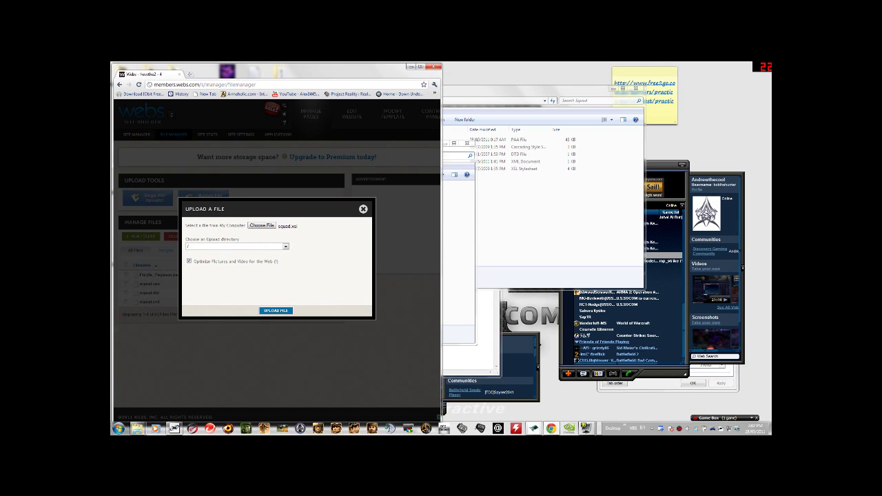
pyautogui.press('Return')
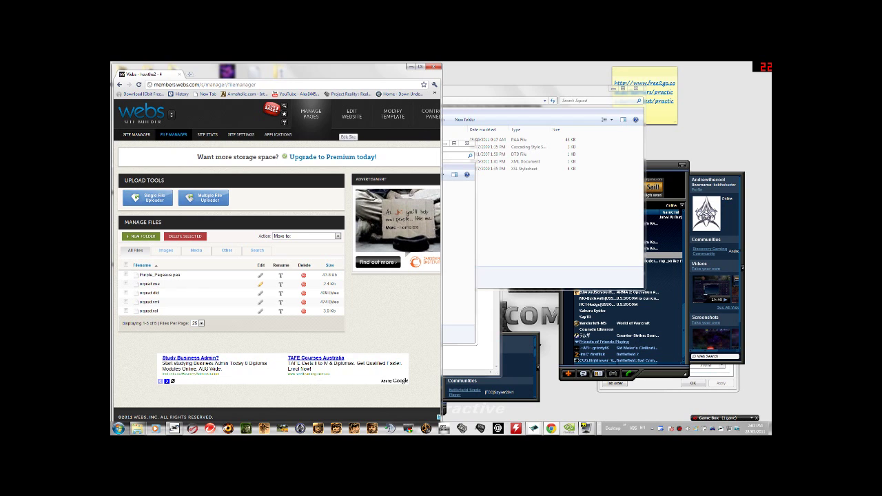
# Open the page editor and add content boxes until SQUAD.XML holds five
pyautogui.click(348, 120)
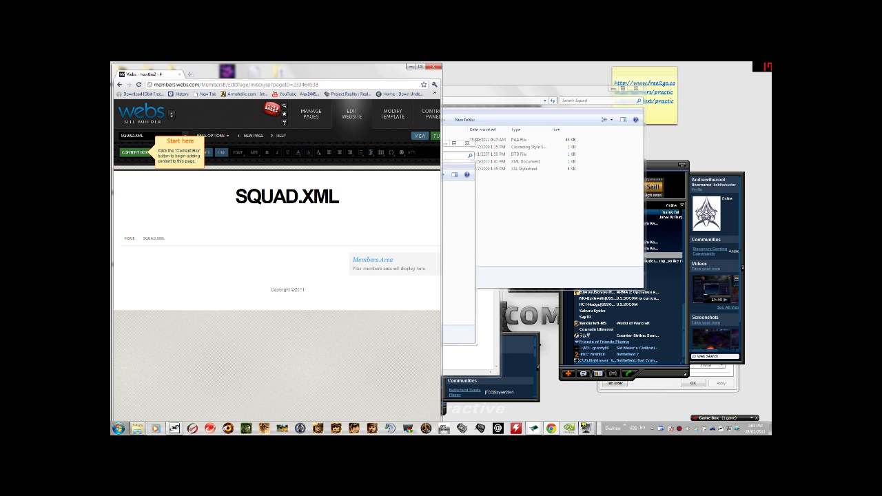
pyautogui.click(134, 152)
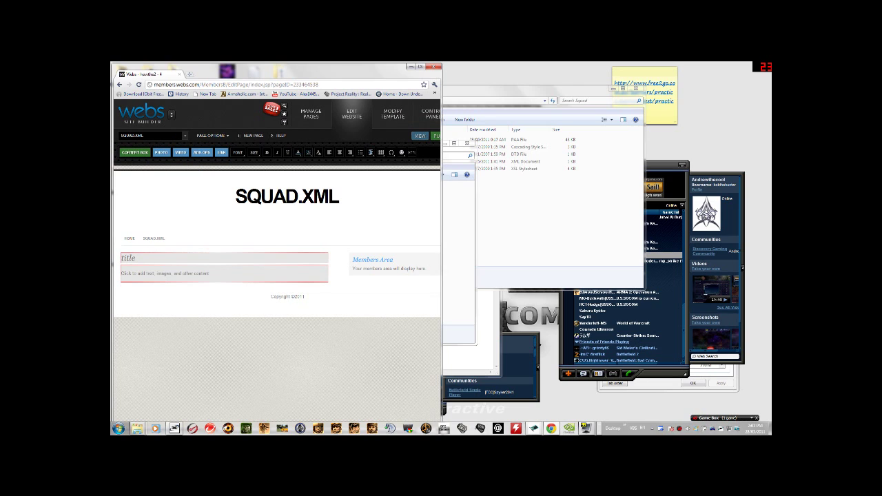
pyautogui.click(135, 152)
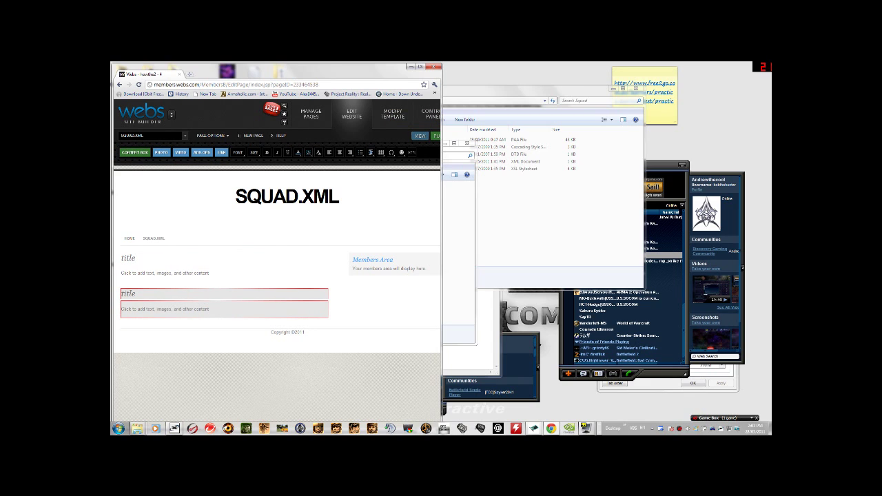
pyautogui.click(135, 152)
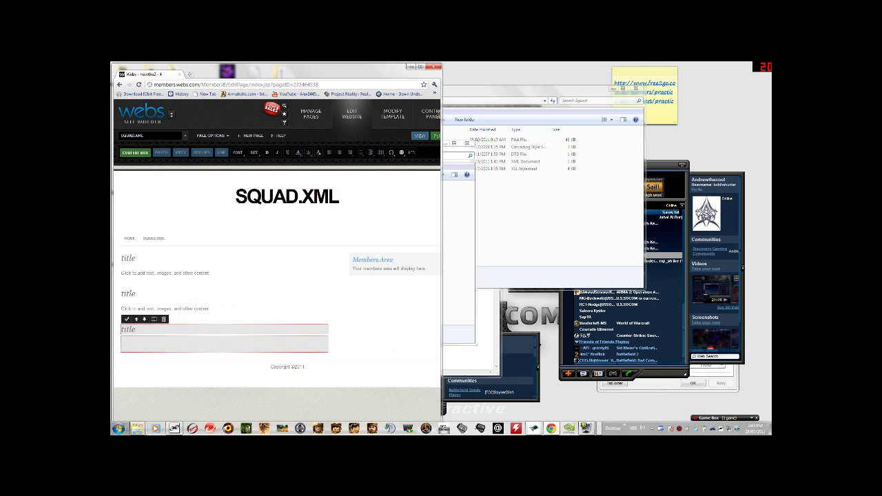
pyautogui.click(134, 152)
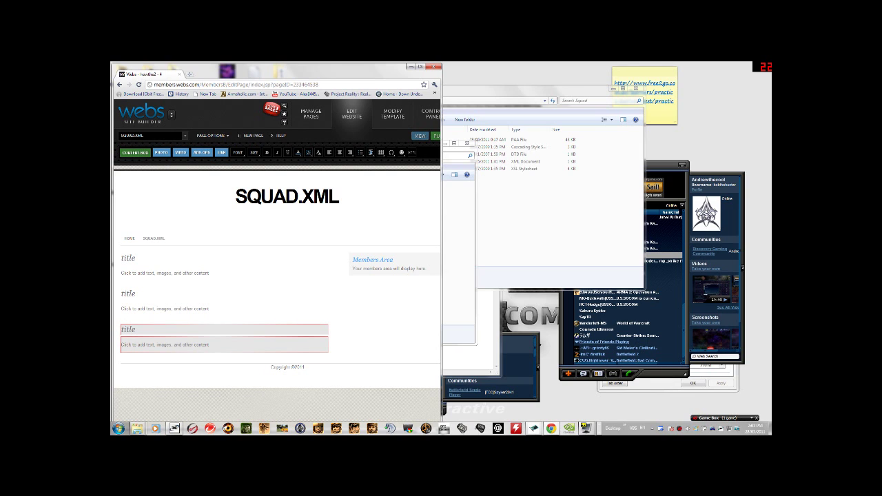
pyautogui.click(134, 152)
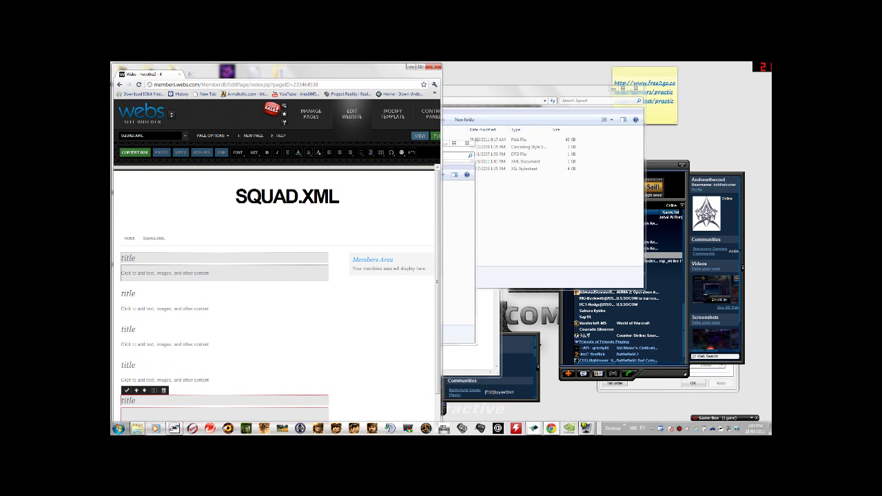
# Select and delete the first content box's placeholder text
pyautogui.click(197, 273)
pyautogui.moveTo(121, 273); pyautogui.dragTo(201, 273)
pyautogui.click(197, 273)
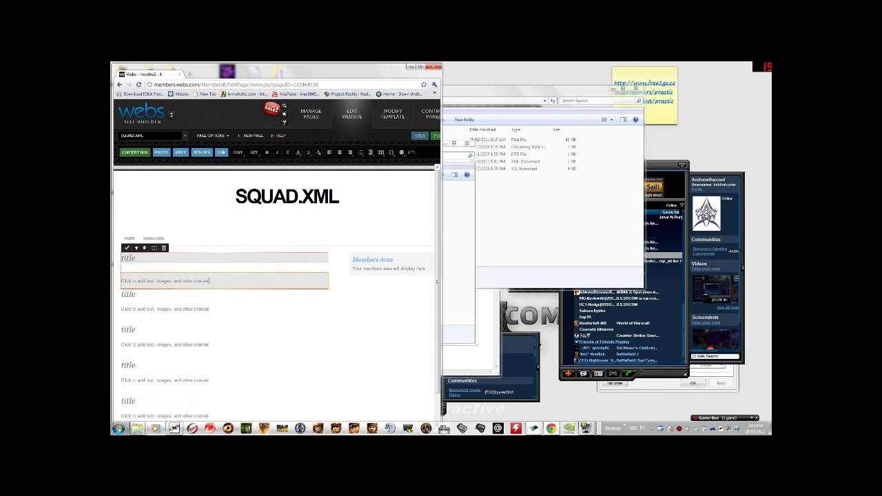
pyautogui.moveTo(122, 273); pyautogui.dragTo(122, 273)
pyautogui.press('BackSpace')
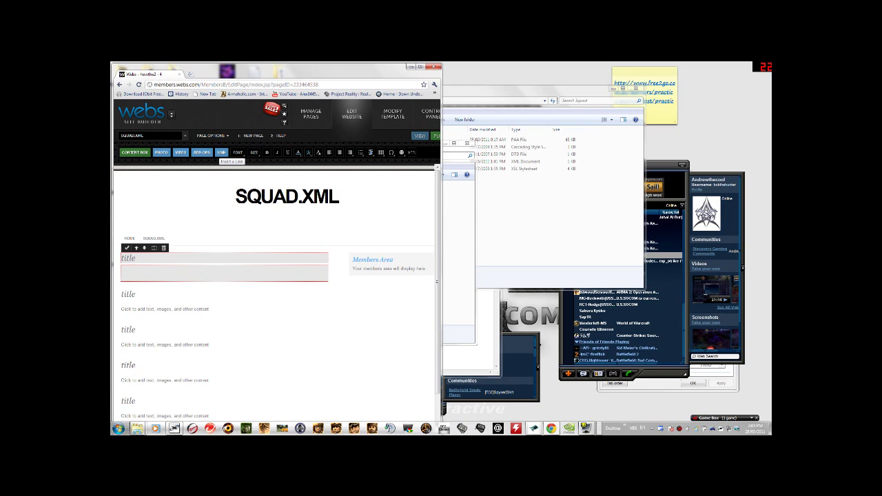
# Insert a link to squad.css from My Files into the first content box
pyautogui.click(221, 152)
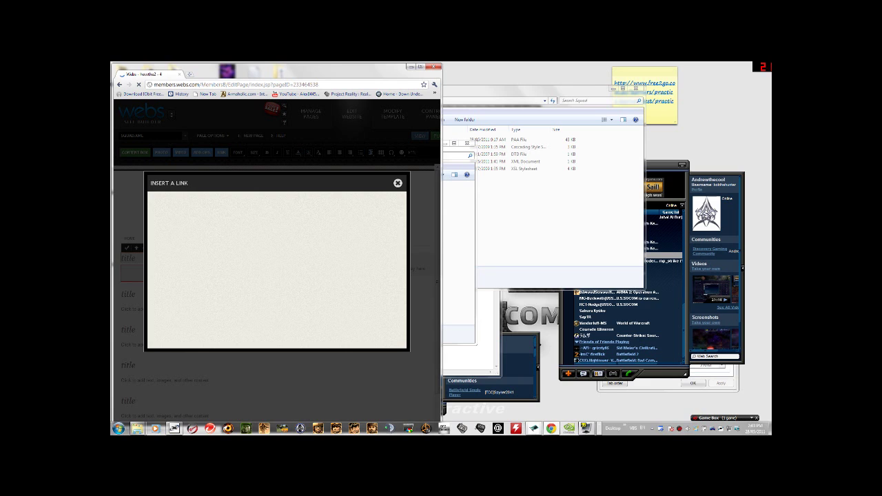
pyautogui.click(163, 244)
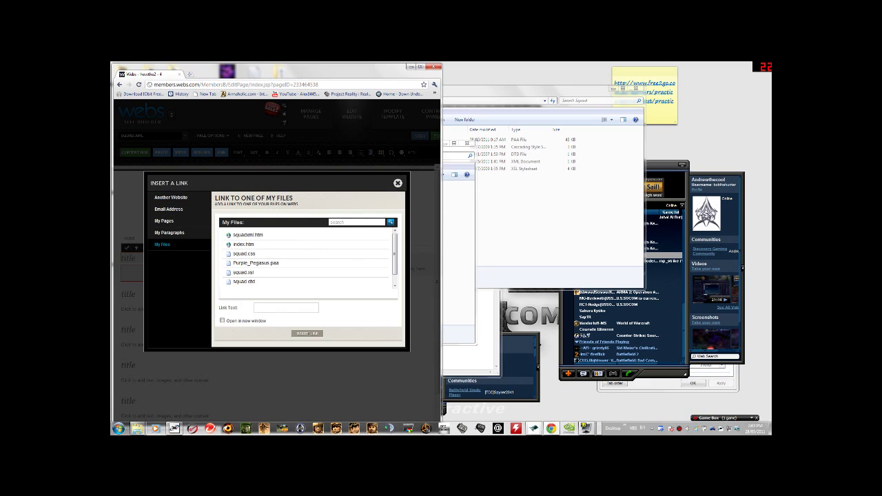
pyautogui.scroll(-1, 306, 238)
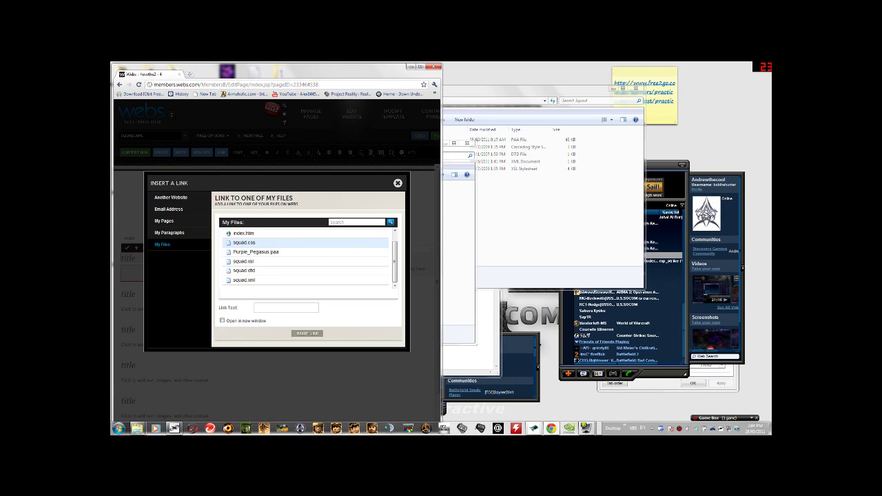
pyautogui.click(244, 242)
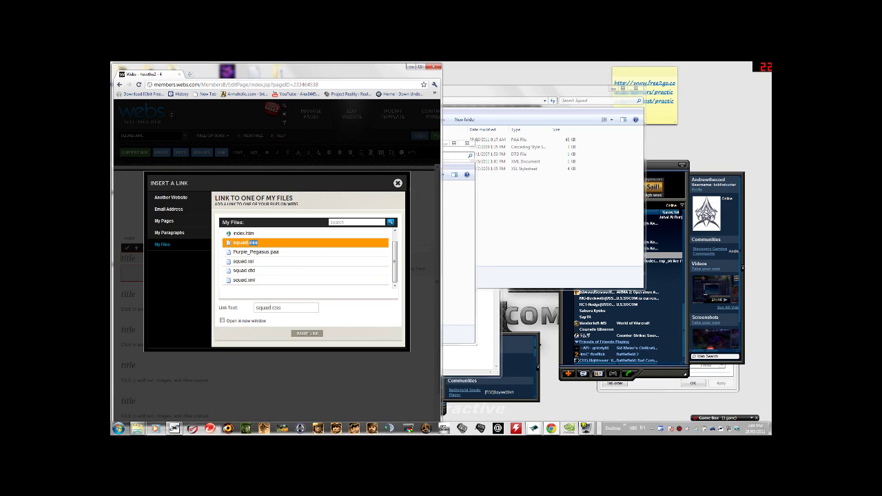
pyautogui.click(308, 333)
# Open the link dialog for the second content box, then close it without inserting anything
pyautogui.click(165, 309)
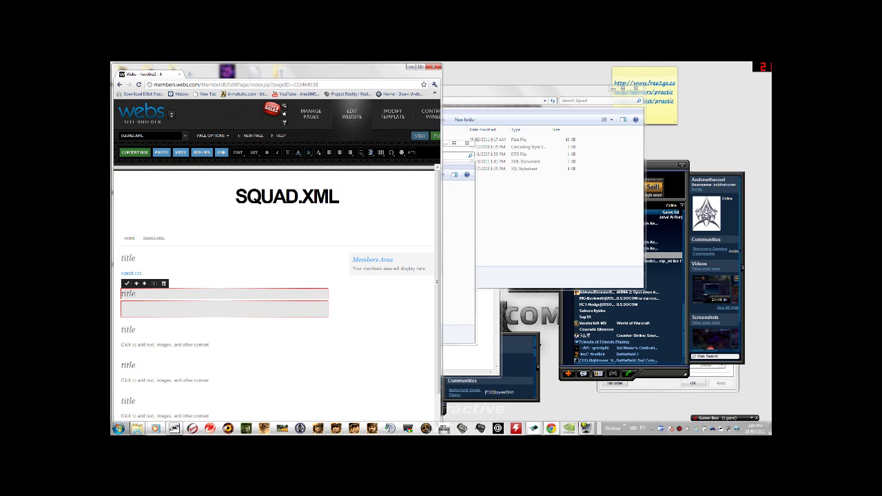
pyautogui.click(221, 152)
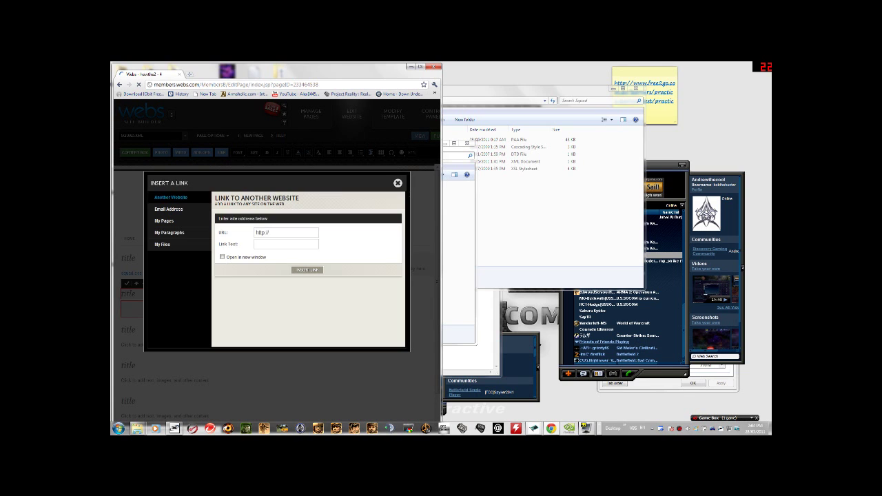
pyautogui.click(163, 244)
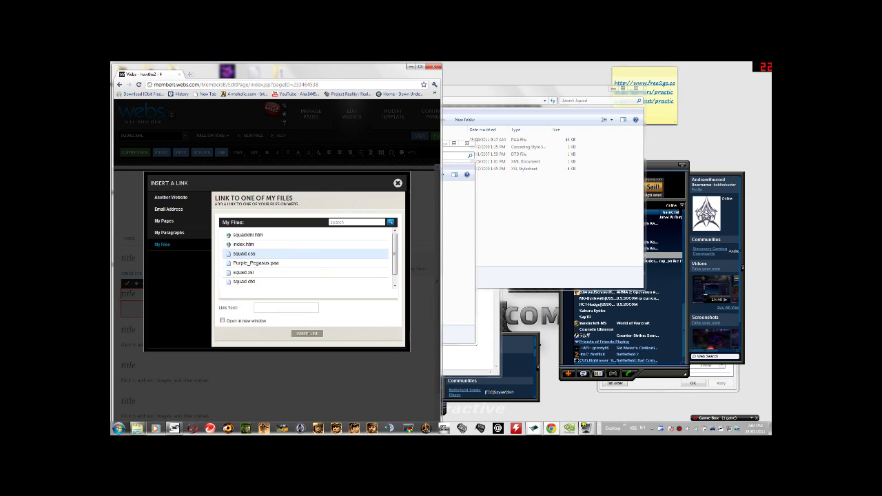
pyautogui.scroll(-1, 306, 258)
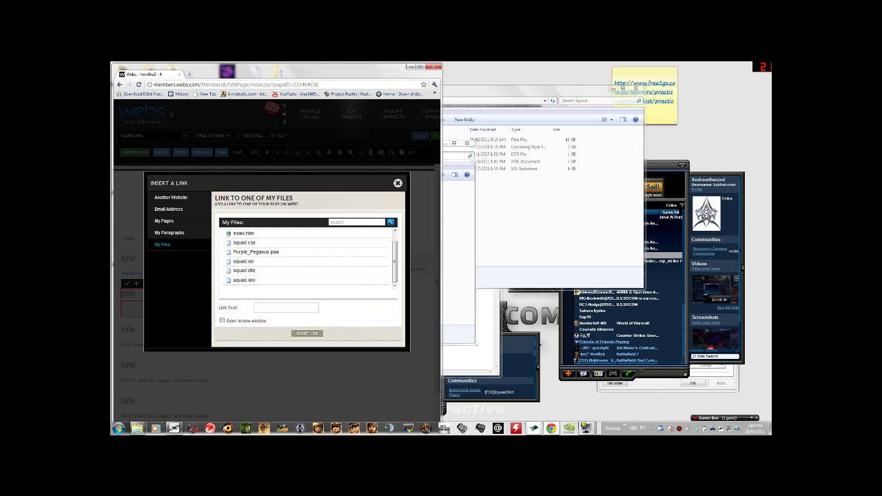
pyautogui.press('Escape')
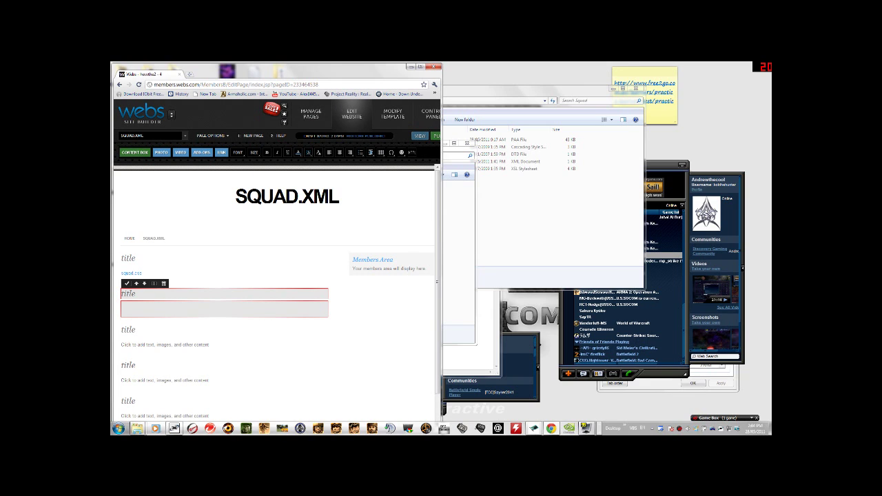
pyautogui.hotkey('ctrl', 't')
# Close the extra tabs and load purplepegasusclan.webs.com/squad.xml
pyautogui.hotkey('ctrl', 'h')
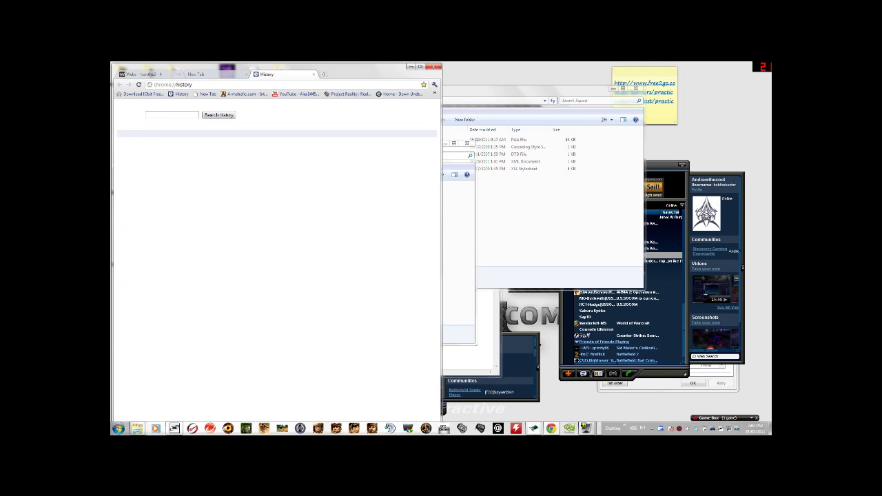
pyautogui.click(180, 74)
pyautogui.click(136, 74)
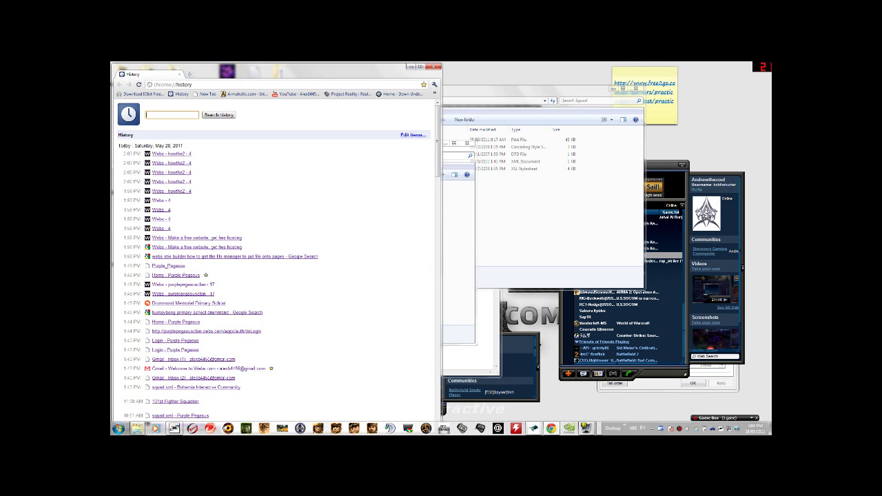
pyautogui.hotkey('ctrl', 'l')
pyautogui.write('purplepegasusclan.webs.com/index.htm')
pyautogui.press('Return')
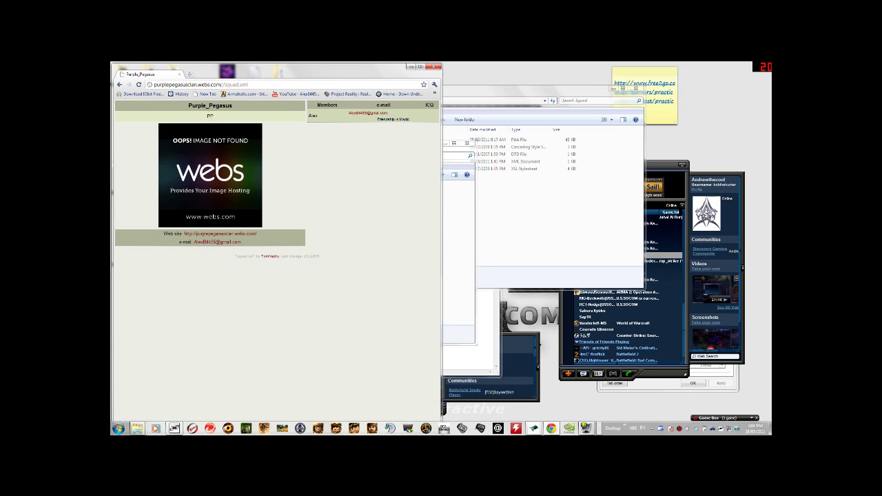
# Close the Squad folder, select the Web site line and page address, then minimize Chrome
pyautogui.hotkey('alt', 'Tab')
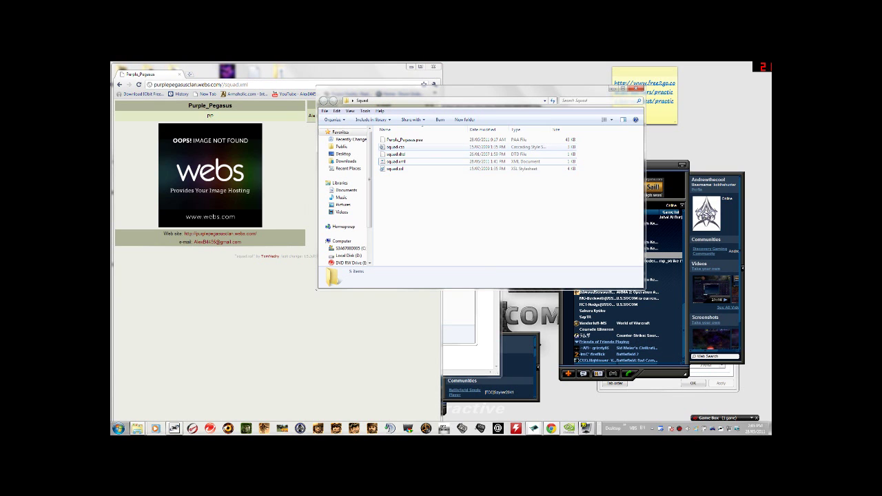
pyautogui.click(638, 89)
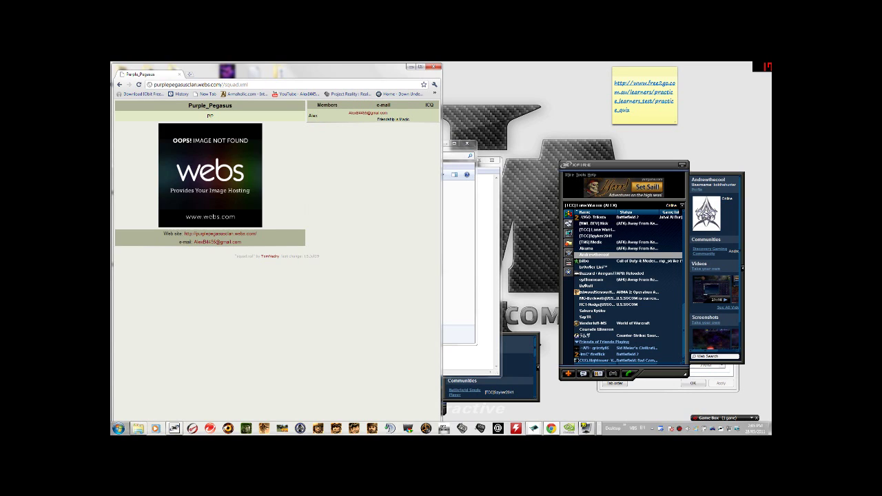
pyautogui.moveTo(257, 234); pyautogui.dragTo(163, 234)
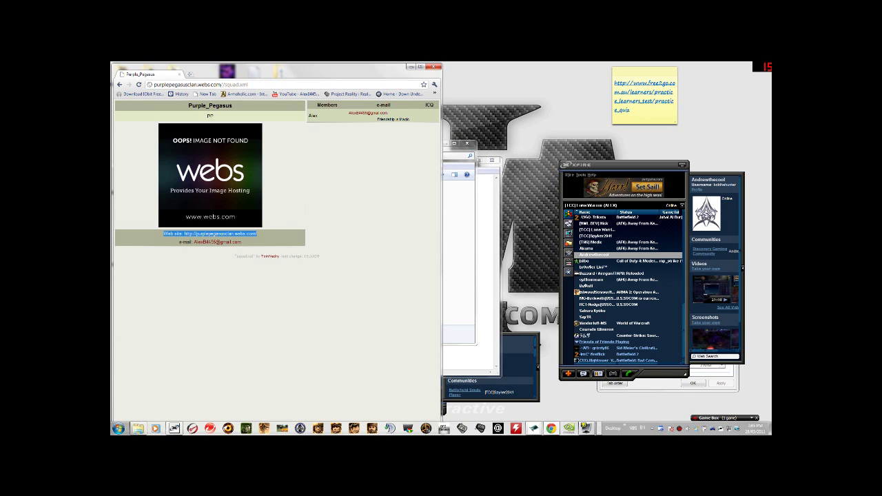
pyautogui.hotkey('ctrl', 'l')
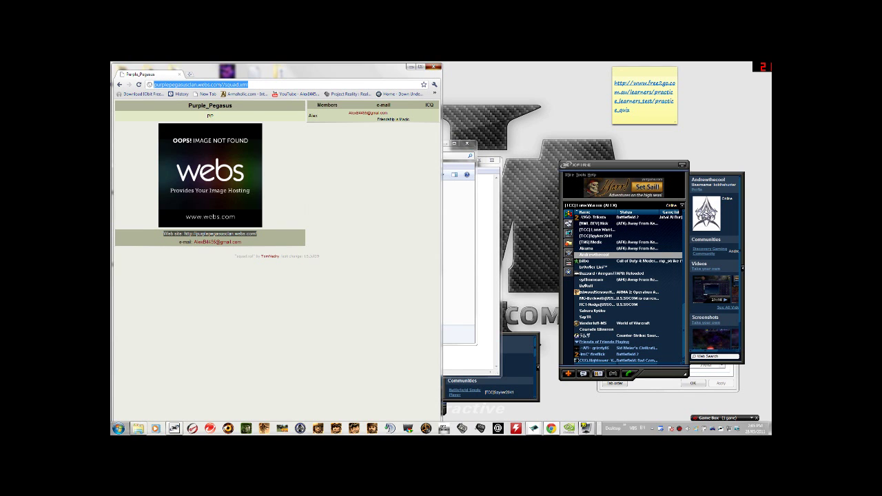
pyautogui.click(435, 67)
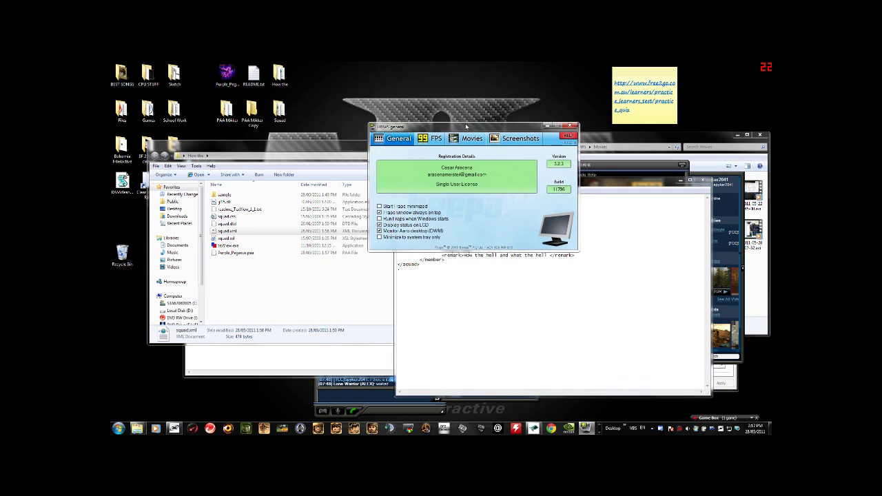
# Move the FRAPS window and the squad.xml Notepad window out of the way
pyautogui.moveTo(472, 137); pyautogui.dragTo(294, 64)
pyautogui.moveTo(486, 183); pyautogui.dragTo(244, 212)
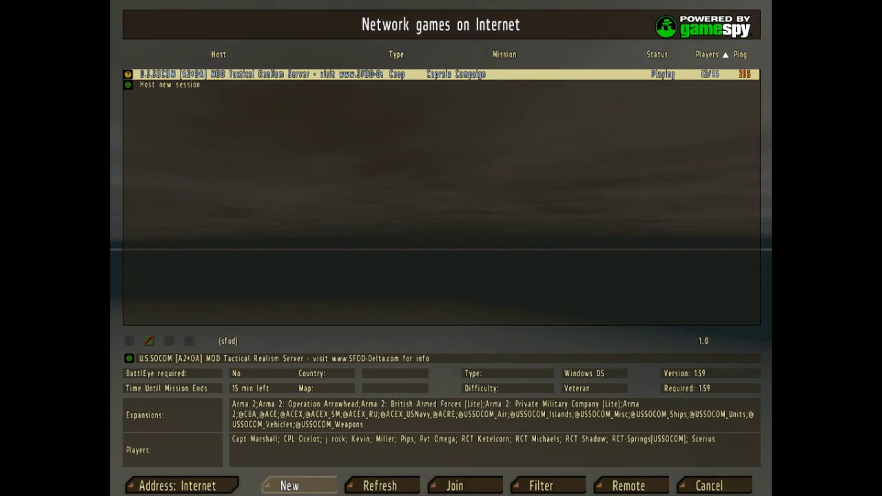
# Host a new game of COOP 04 Scud Busters with AI disabled and launch it
pyautogui.click(292, 485)
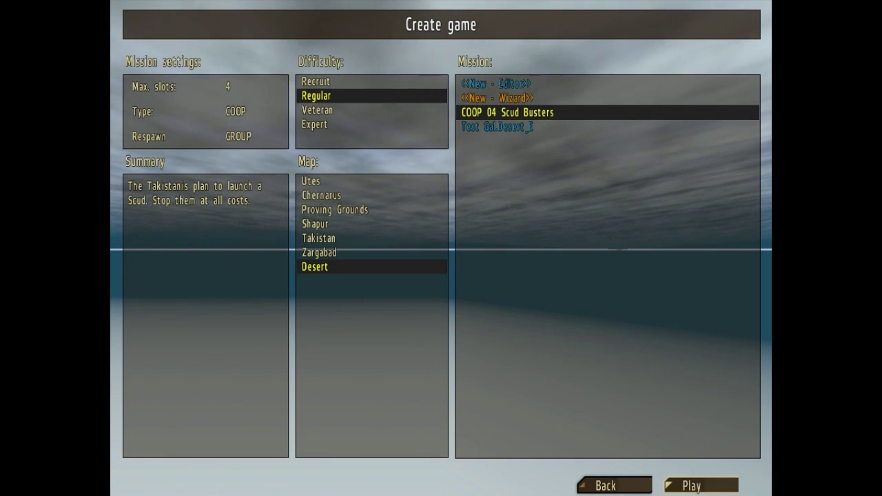
pyautogui.click(700, 486)
pyautogui.click(302, 486)
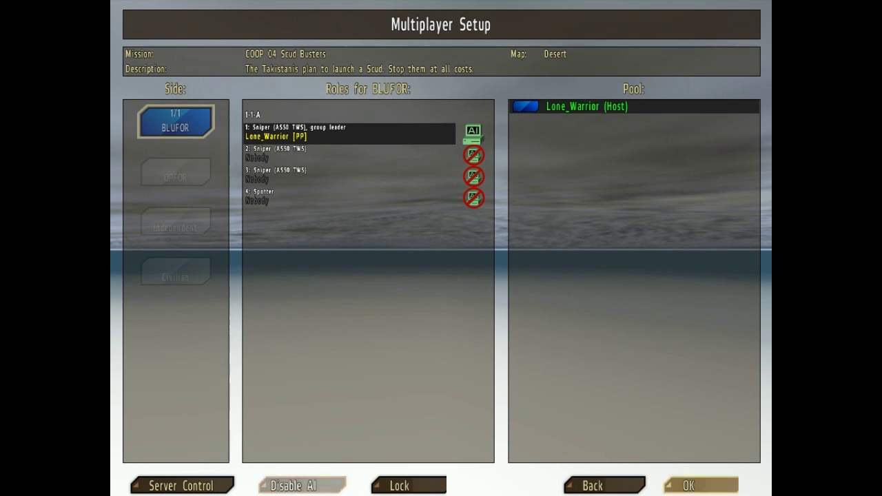
pyautogui.click(689, 486)
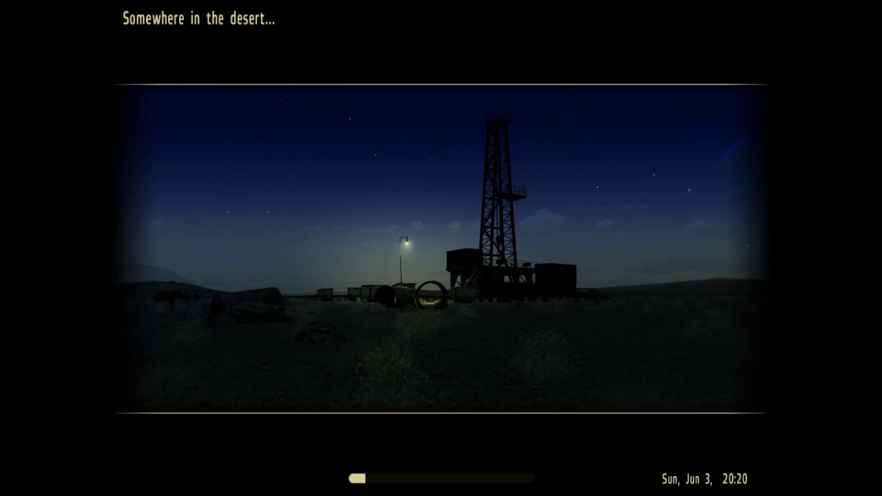